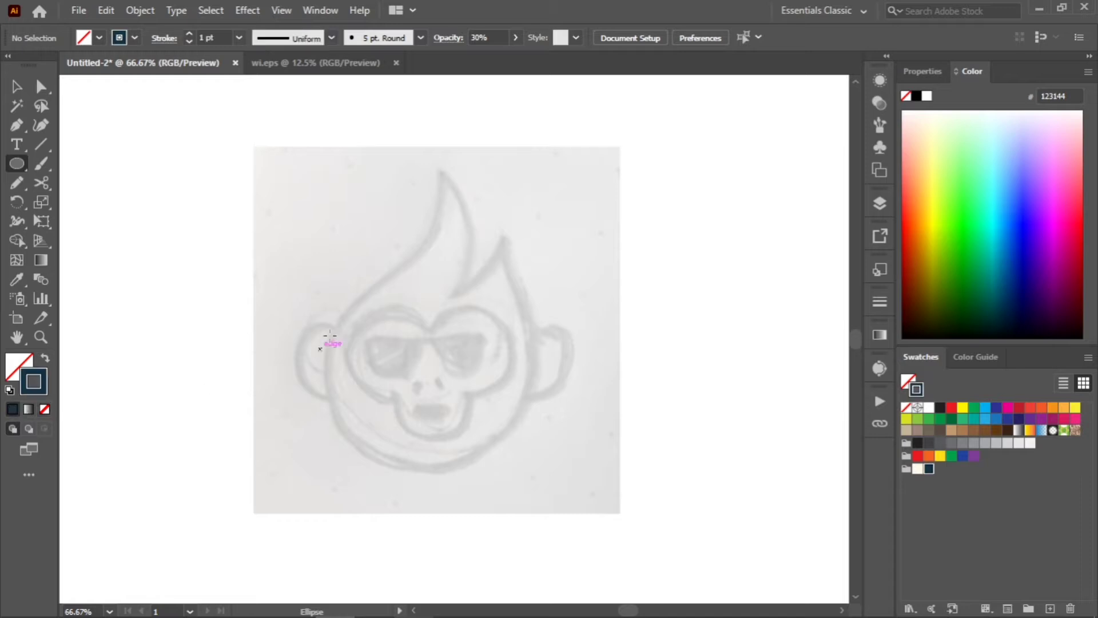
Draw a circle over the sketched monkey head, then move and slightly shrink it to match the face outline
left_click_drag(324, 250, 537, 428)
key("v")
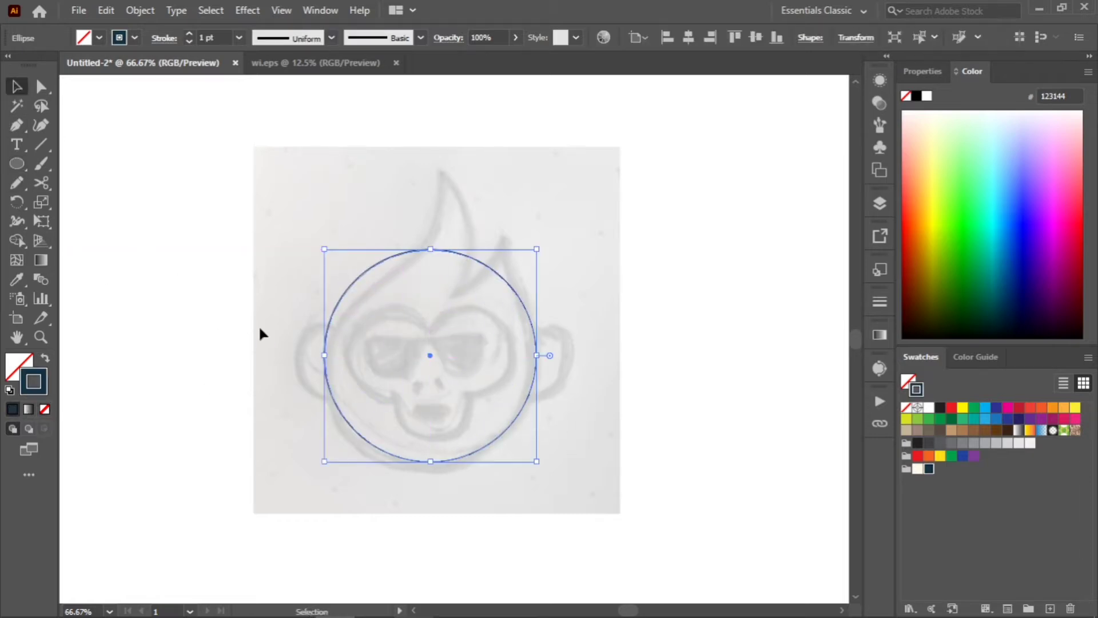
left_click(258, 331)
left_click_drag(420, 466, 422, 474)
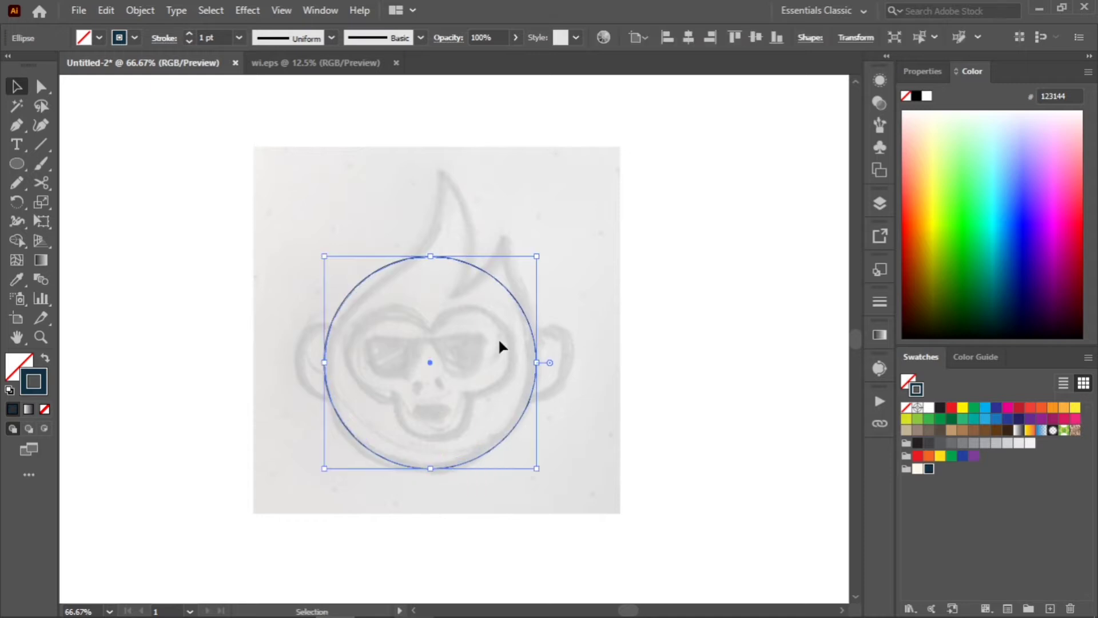
left_click_drag(554, 276, 468, 355)
left_click_drag(332, 368, 329, 364)
left_click_drag(554, 361, 478, 416)
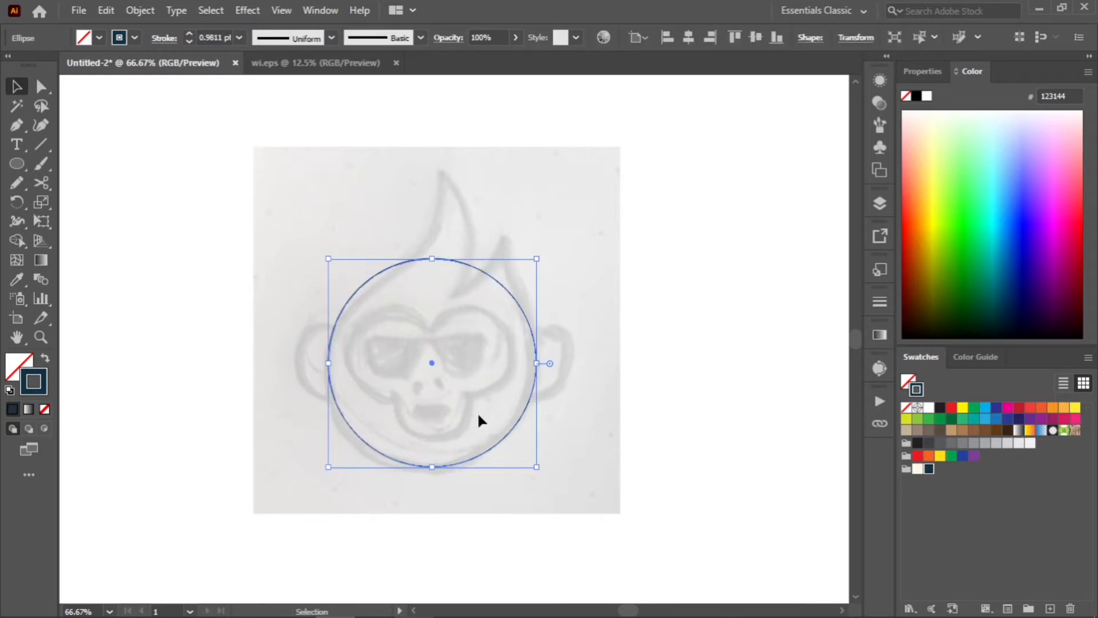
Nudge the head circle down until it lines up with the sketched chin
key("Down")
key("Down")
key("Down")
key("Down")
key("Down")
key("Down")
left_click_drag(565, 277, 467, 351)
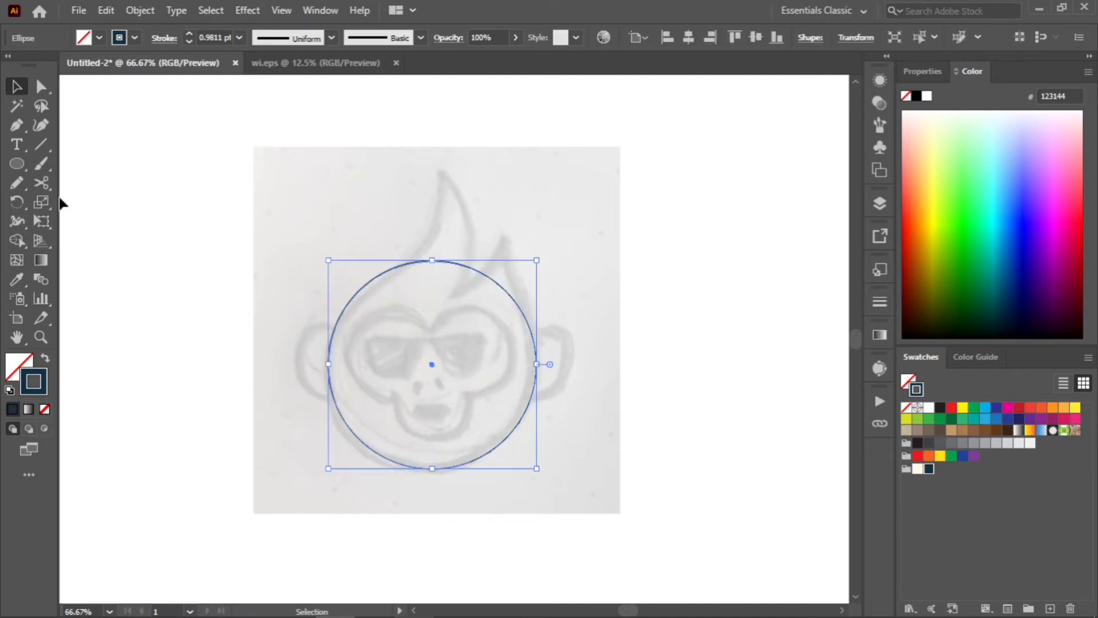
Cut the head circle open at its top anchor and pull the right-hand end to the tip of the smaller hair spike
key("c")
left_click(429, 259)
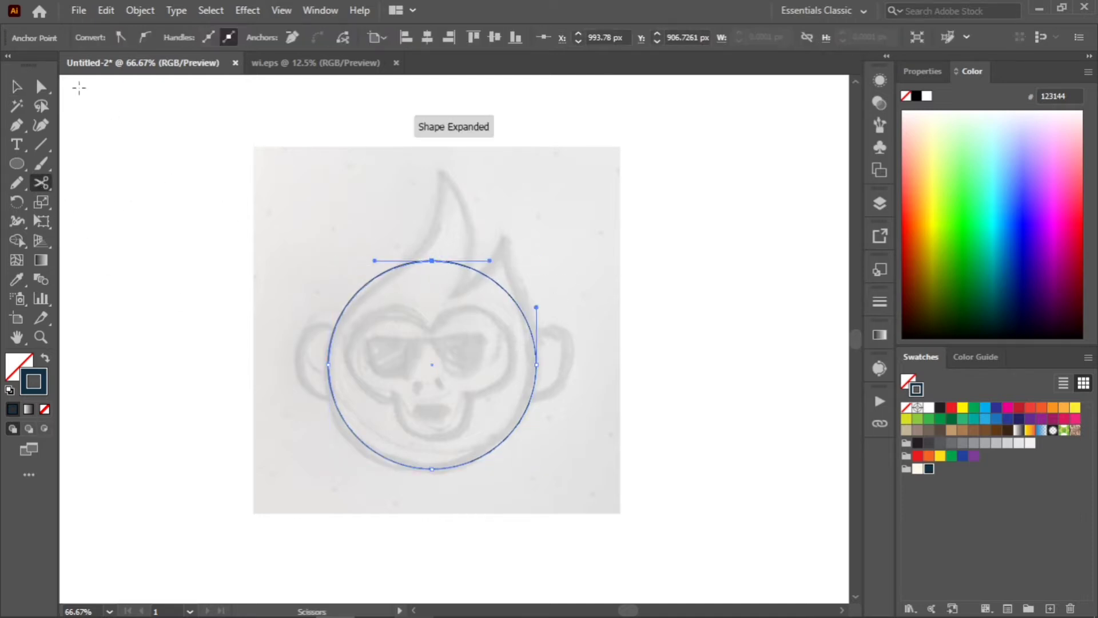
left_click(41, 86)
left_click(435, 273)
left_click_drag(433, 260, 537, 296)
left_click(453, 301)
left_click_drag(502, 241, 505, 238)
Move the other open end to the tip of the tall hair spike and adjust the handles so the left side follows the sketch
left_click(439, 262)
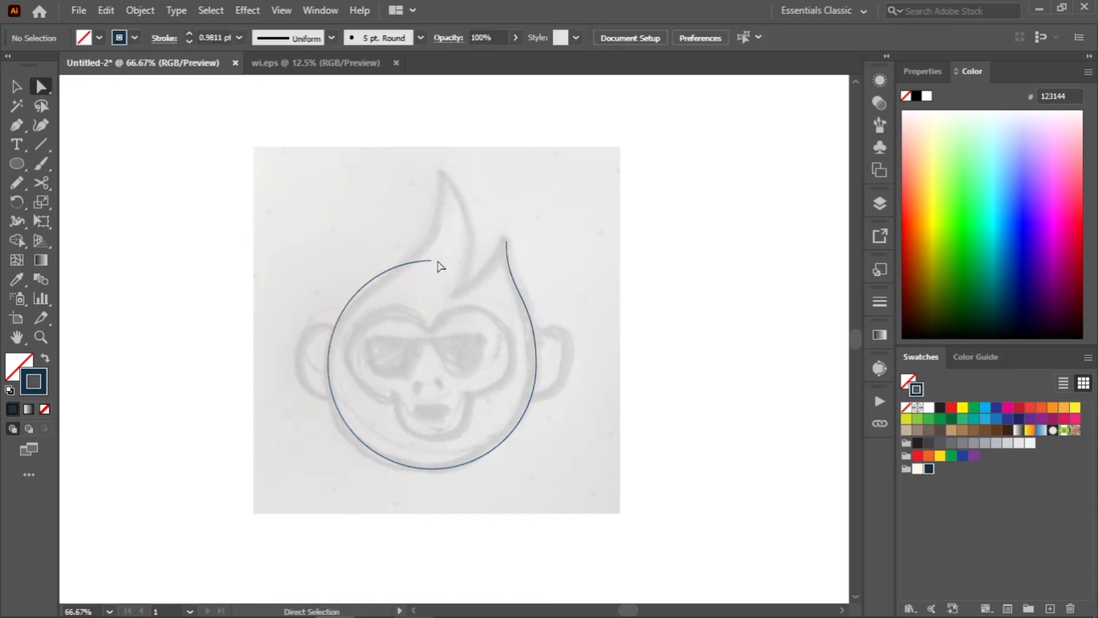
left_click_drag(439, 264, 466, 252)
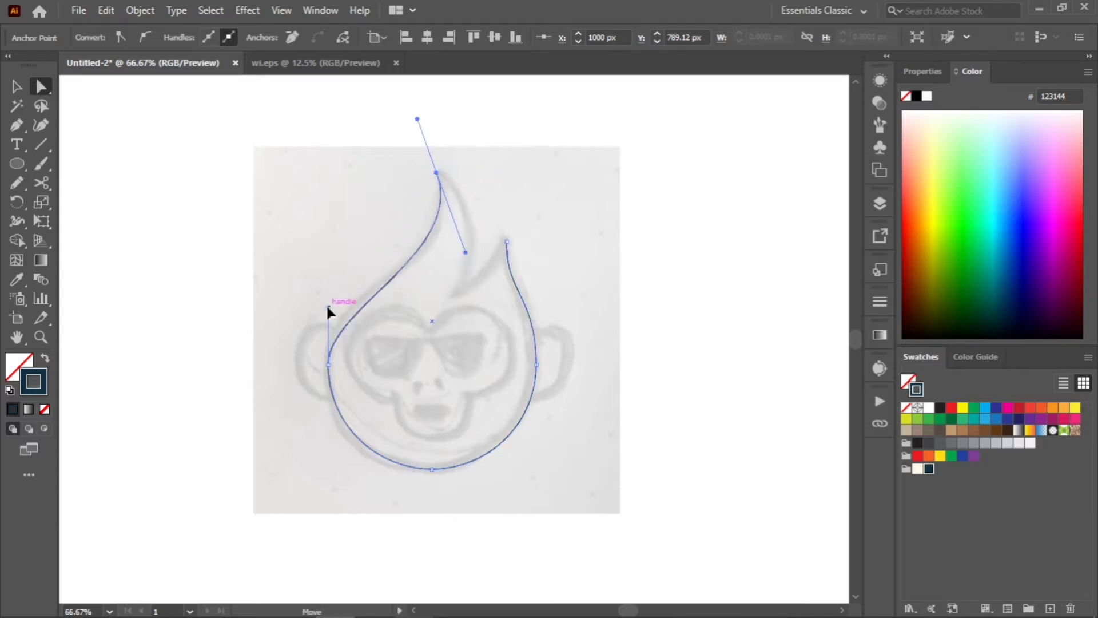
left_click_drag(328, 310, 328, 287)
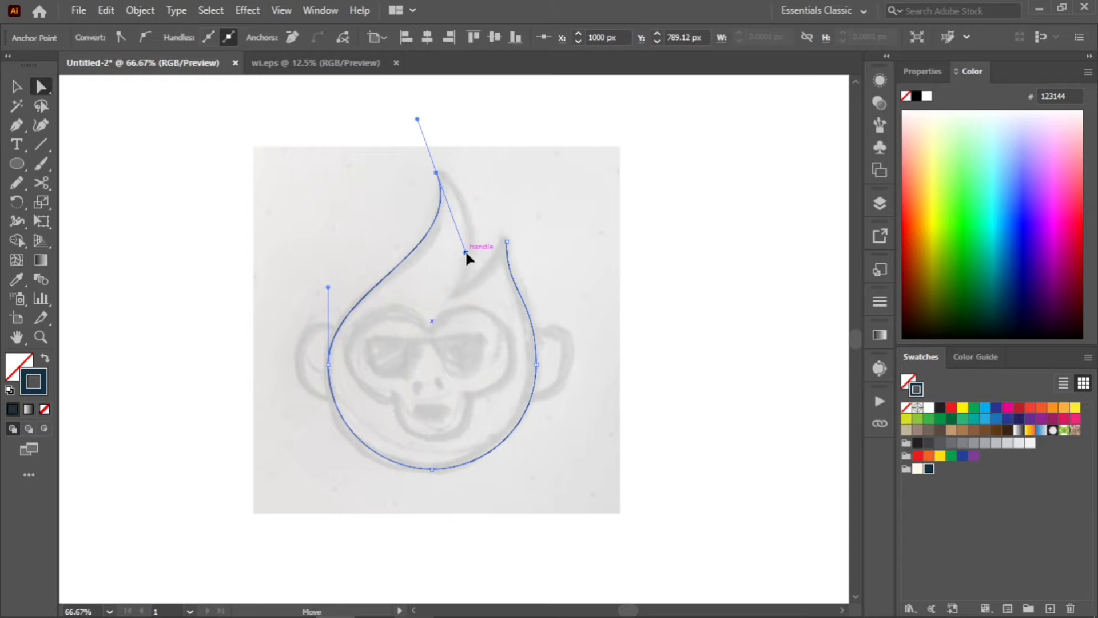
left_click(420, 328)
left_click(334, 319)
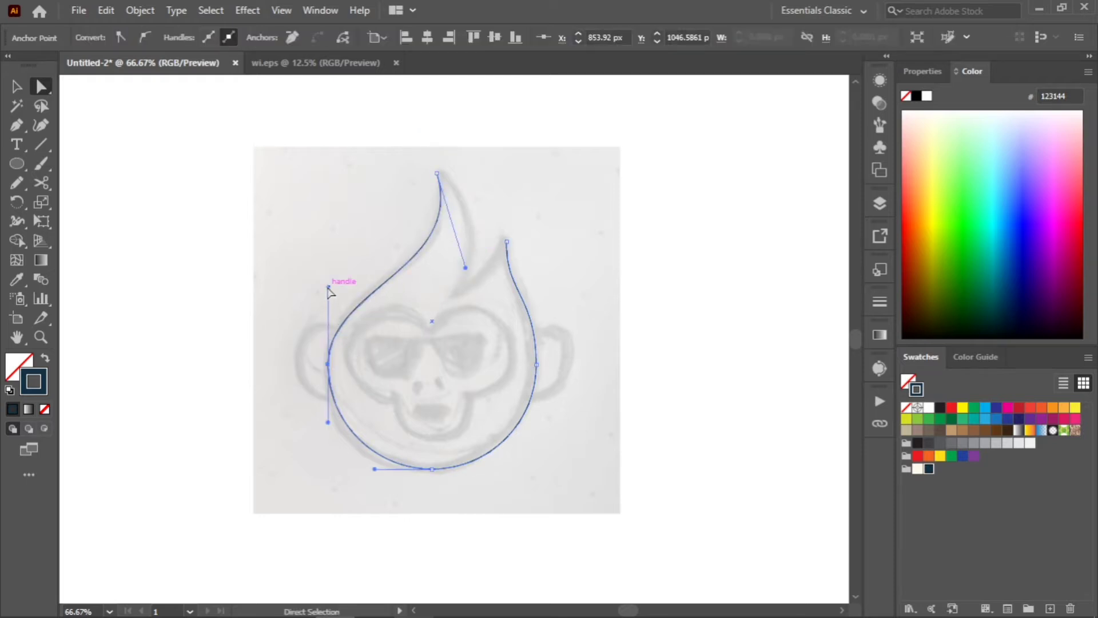
left_click_drag(328, 289, 328, 280)
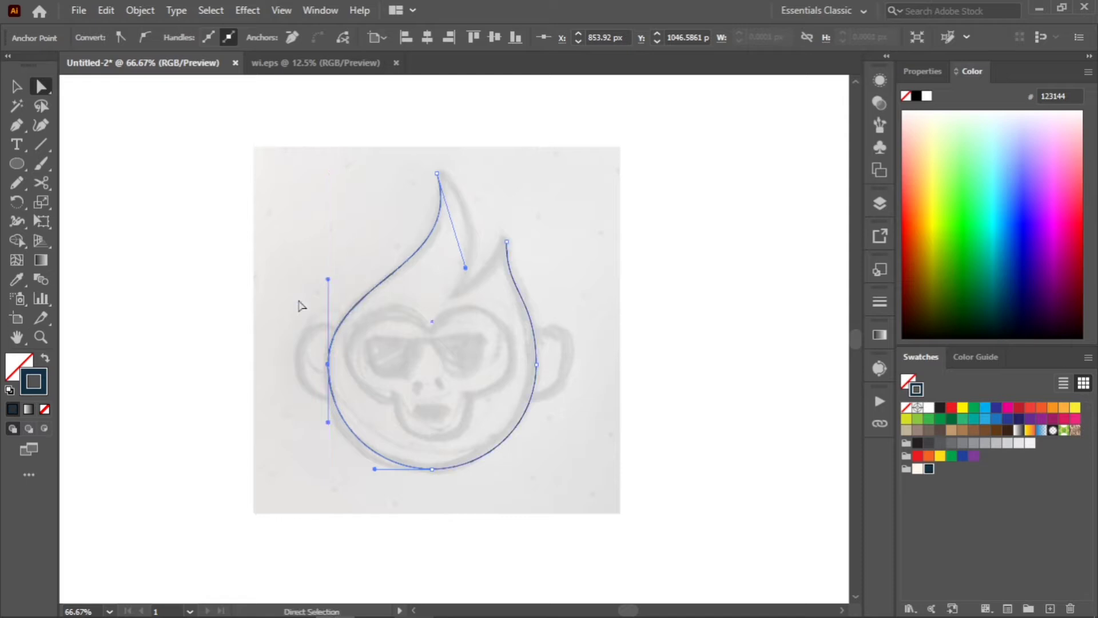
left_click(436, 293)
Close the head outline with the Pen tool along the inner edges of both hair spikes, curving the segment at the smaller spike
left_click(17, 127)
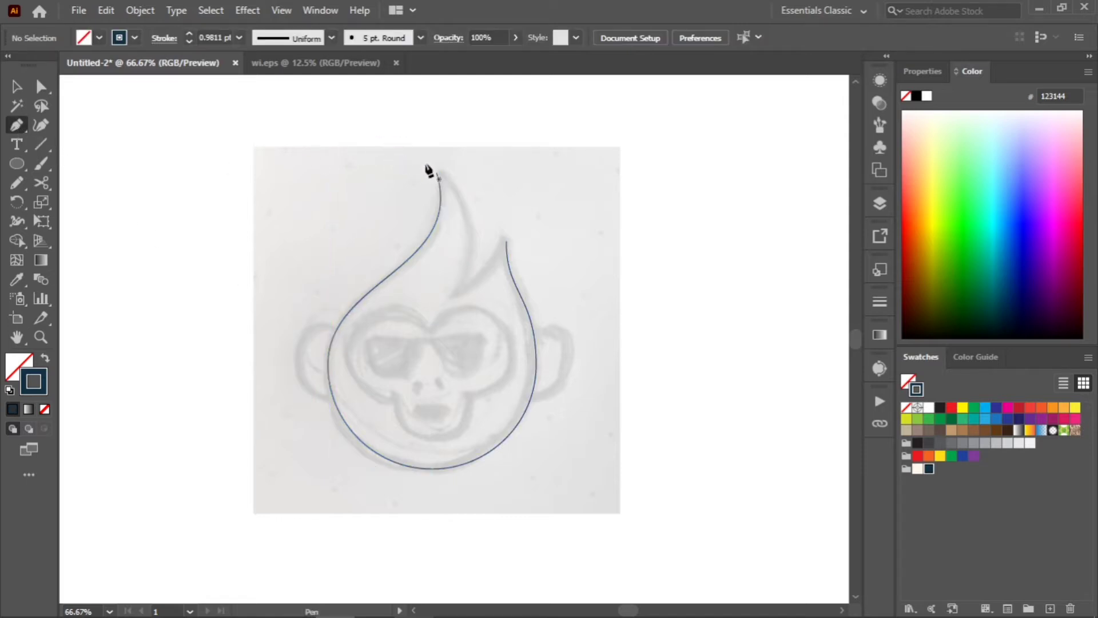
left_click_drag(437, 173, 506, 241)
left_click(41, 86)
left_click(412, 230)
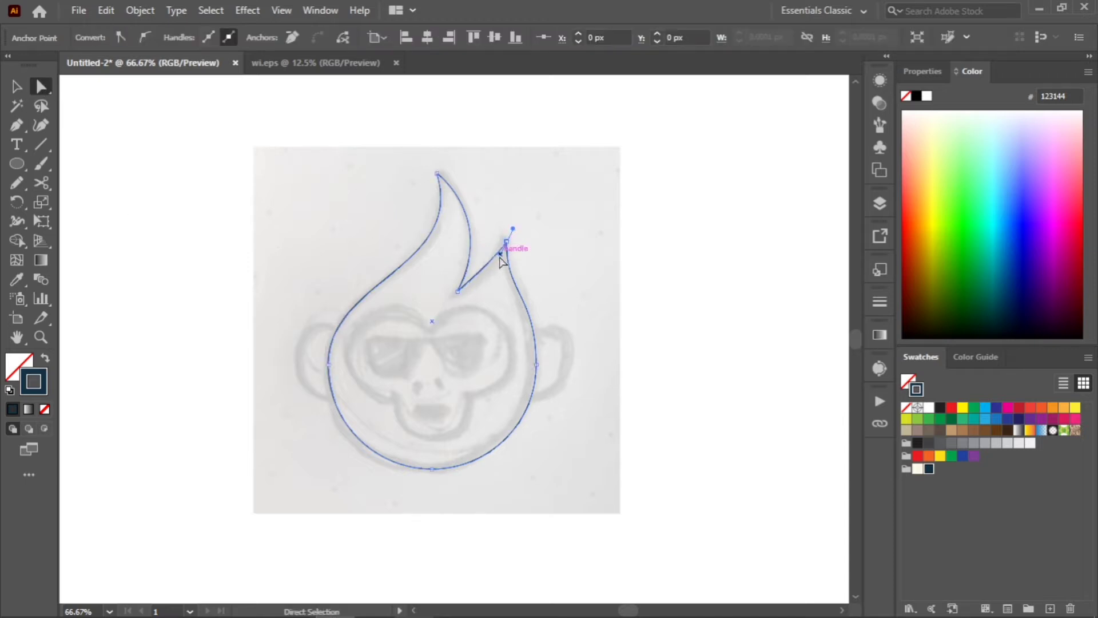
left_click(569, 249)
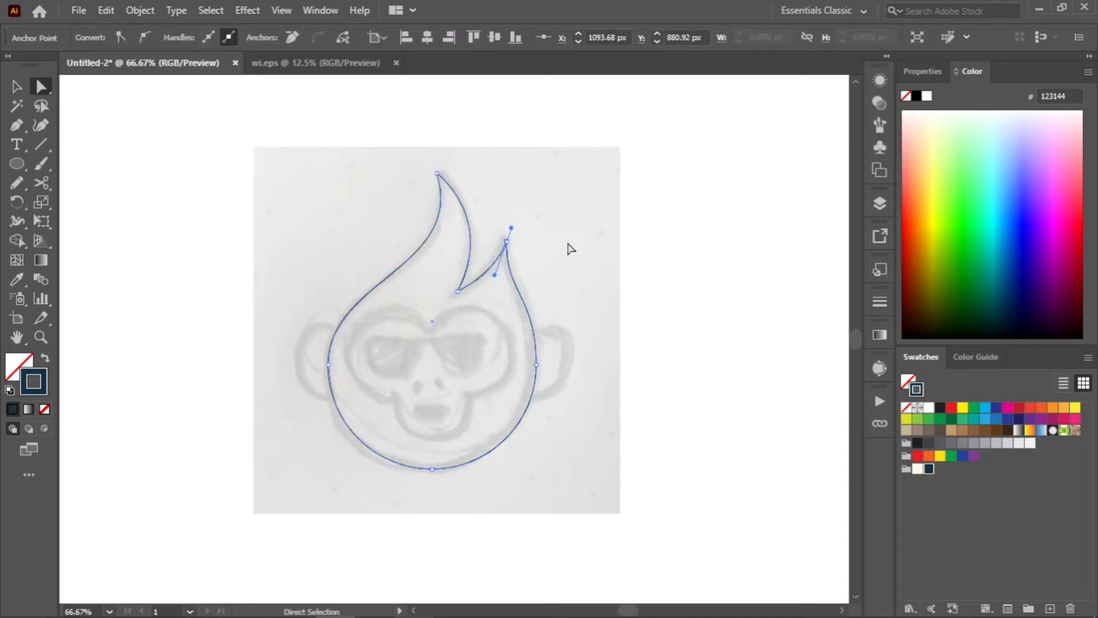
Select the whole head outline and apply the Shape Builder to it
key("v")
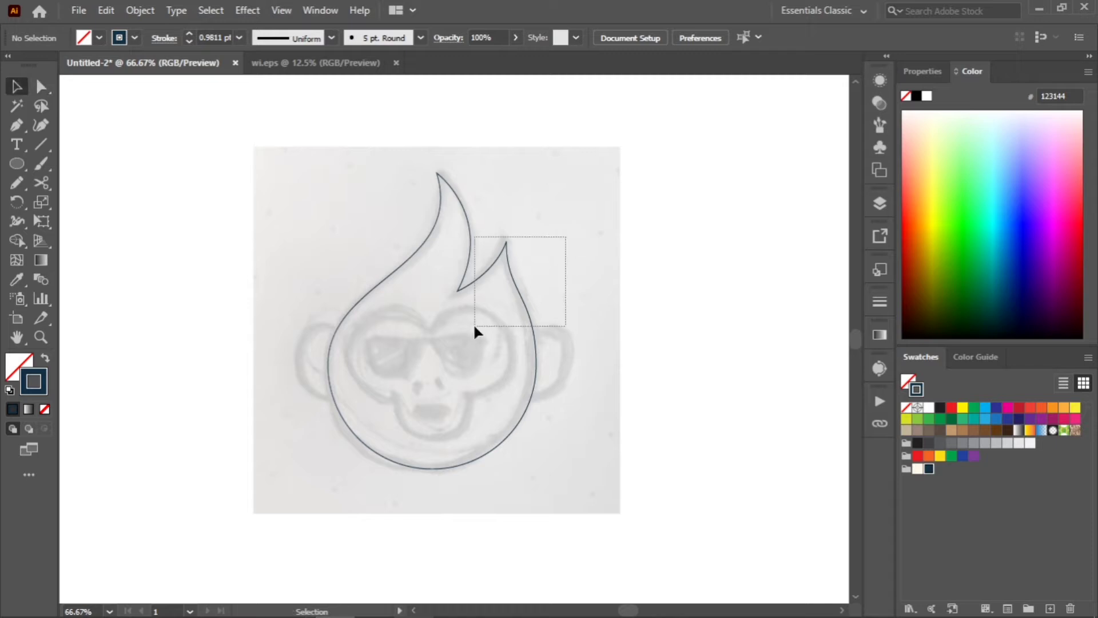
left_click_drag(474, 327, 475, 327)
key("shift+m")
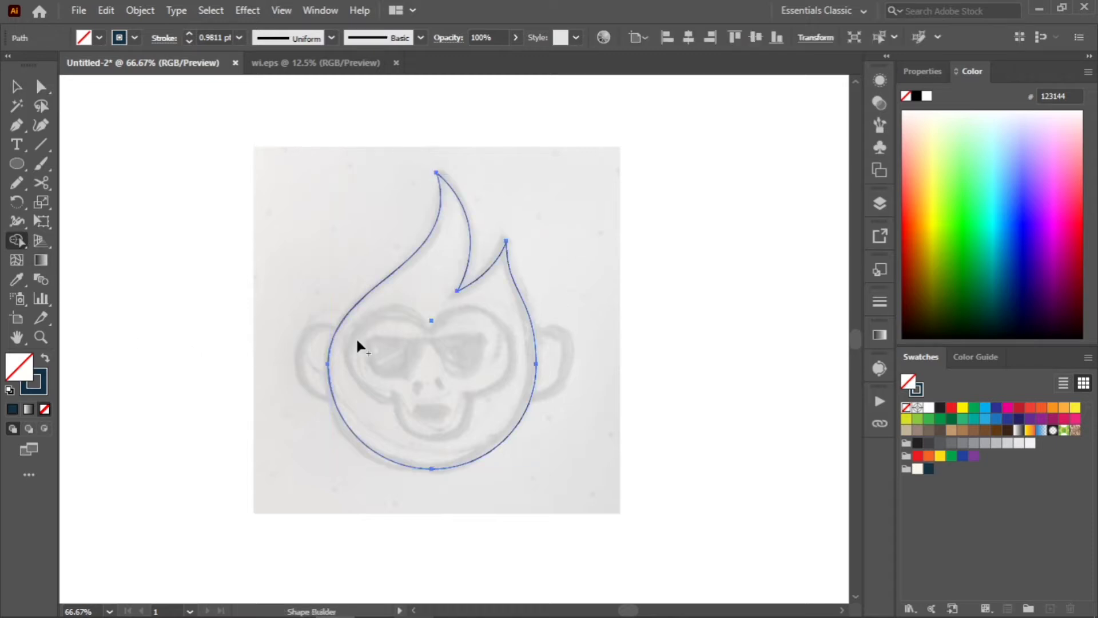
left_click(17, 87)
left_click(444, 371)
Draw an ellipse about 125 by 110 px around the left eye and shift it up and left to fit the sketch
scroll(444, 371, "up", 2)
left_click_drag(426, 313, 438, 328)
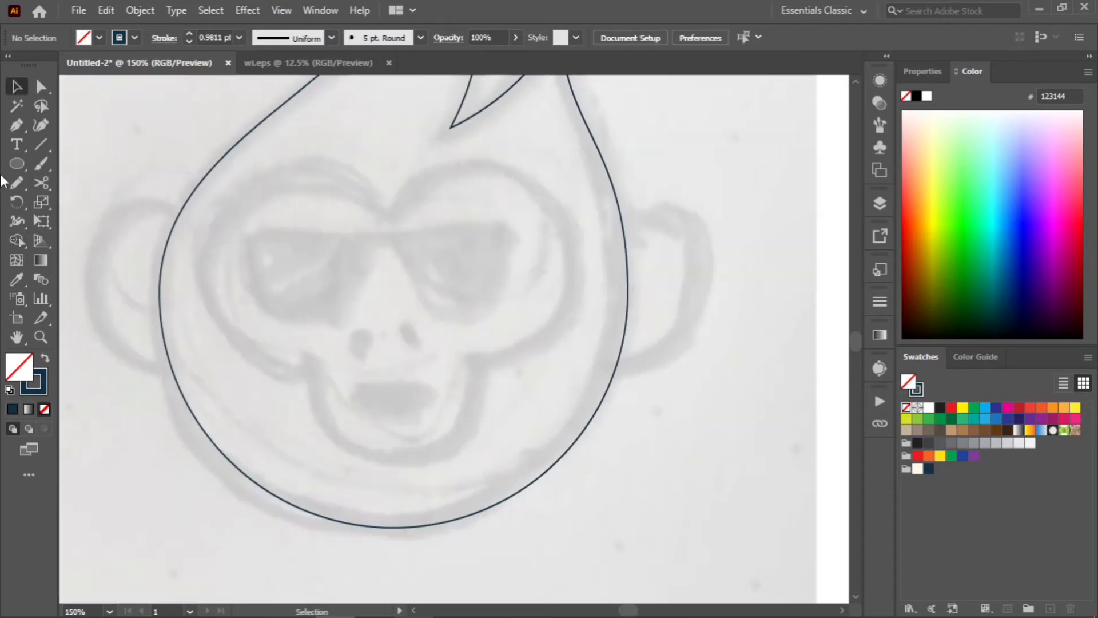
key("l")
left_click_drag(222, 200, 430, 395)
key("v")
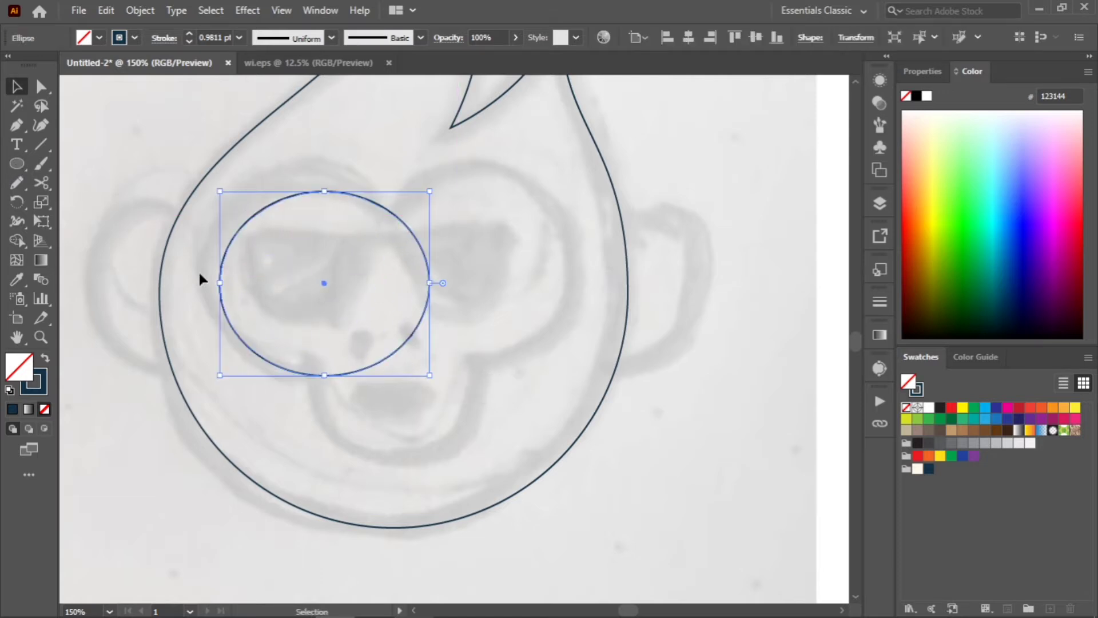
left_click_drag(395, 354, 386, 344)
left_click(252, 283)
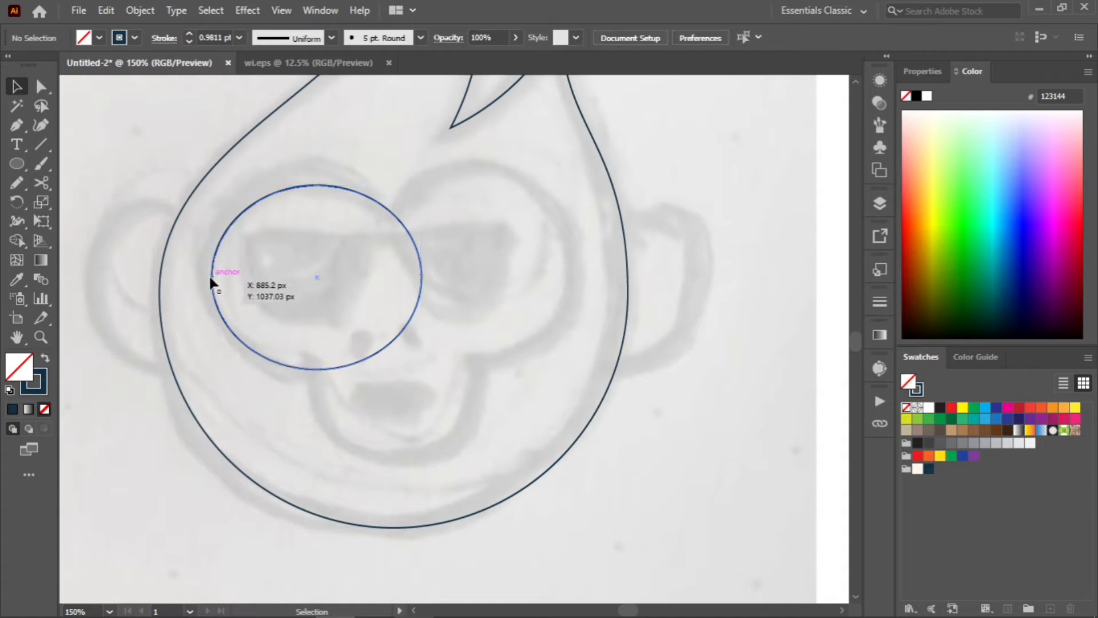
left_click(215, 280)
mouse_move(318, 369)
left_mouse_down()
mouse_move(314, 355)
mouse_move(318, 369)
left_mouse_up()
left_click(342, 246)
left_click_drag(373, 200, 369, 196)
left_click(214, 277)
Duplicate the ellipse over the right eye, overlapping the first, and align both ellipses to the same vertical centre
left_click_drag(215, 278, 361, 271)
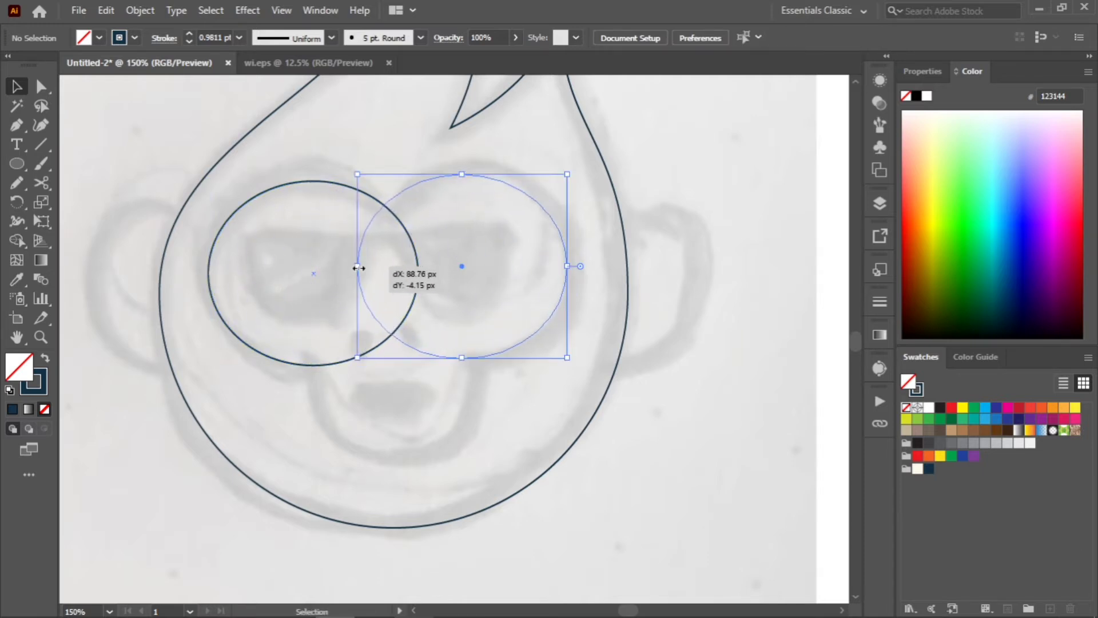
left_click(325, 183, "shift")
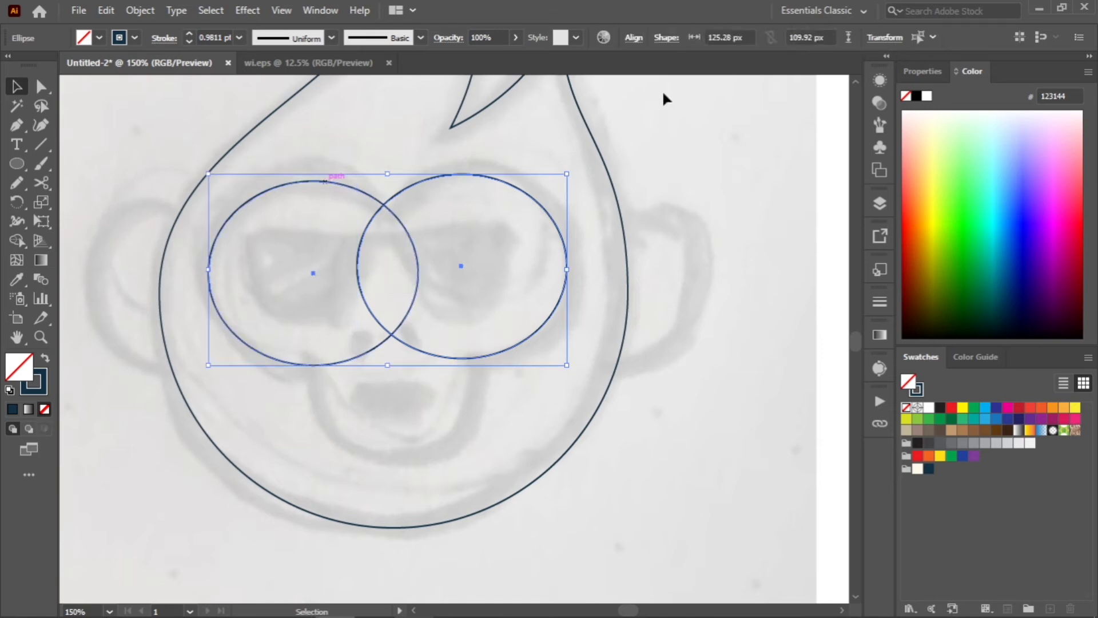
left_click(632, 39)
left_click(599, 82)
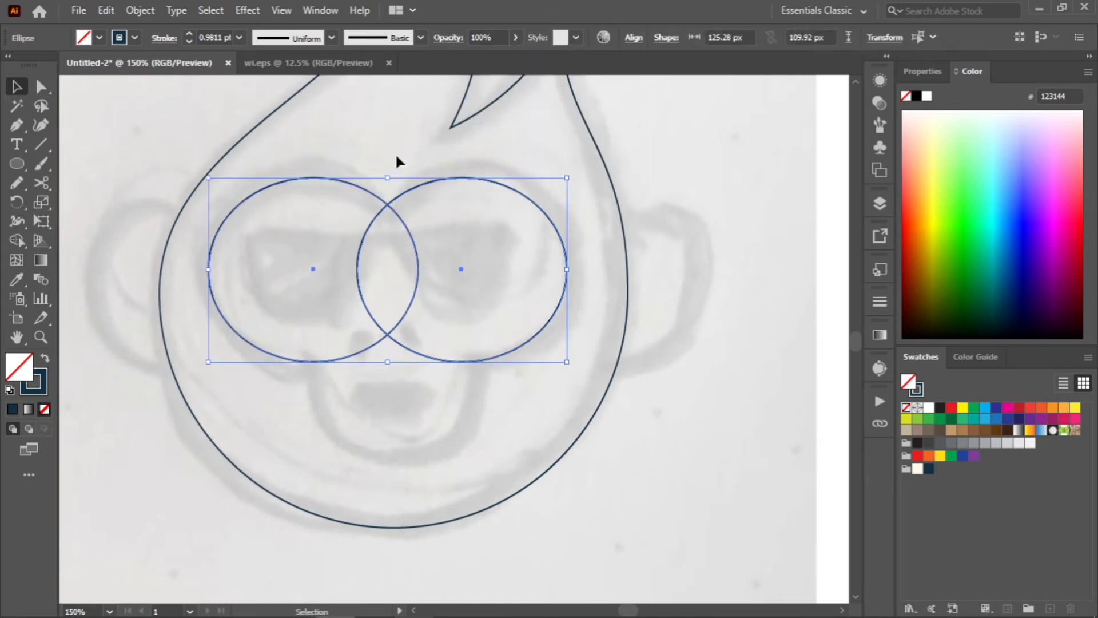
Nudge both eye ellipses to the right to centre them on the sketched face
left_click_drag(400, 159, 458, 269)
key("Right")
key("Right")
key("Right")
key("Right")
key("Right")
key("Right")
key("Right")
key("Right")
key("Right")
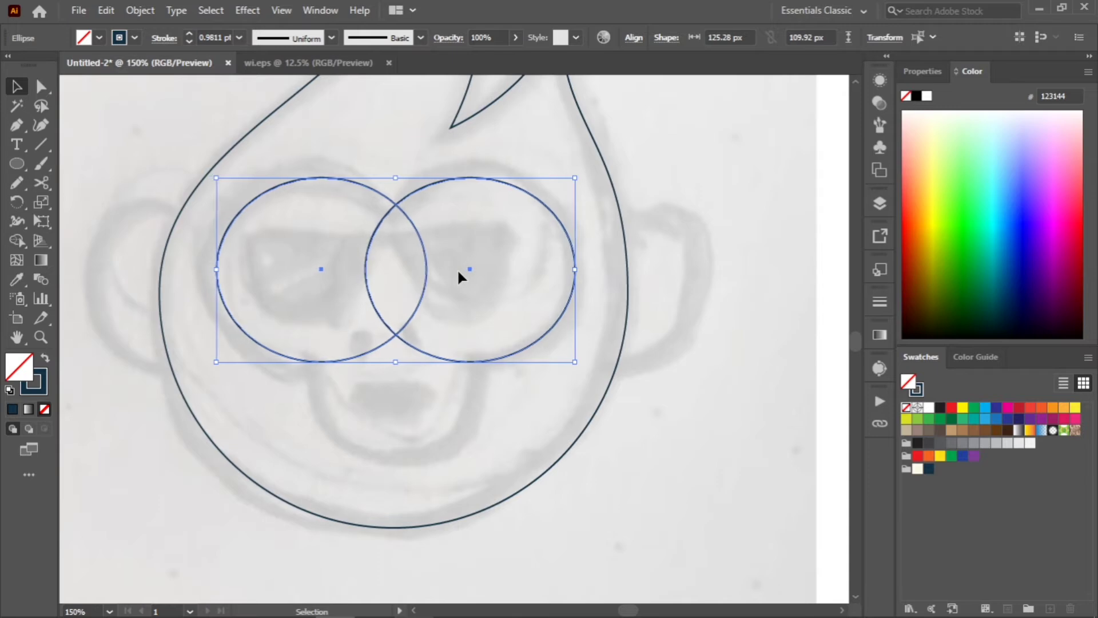
left_click(466, 273)
Draw a rectangle over the sketched muzzle, overlapping the ellipses, and fully round its two lower corners
scroll(465, 273, "down", 1)
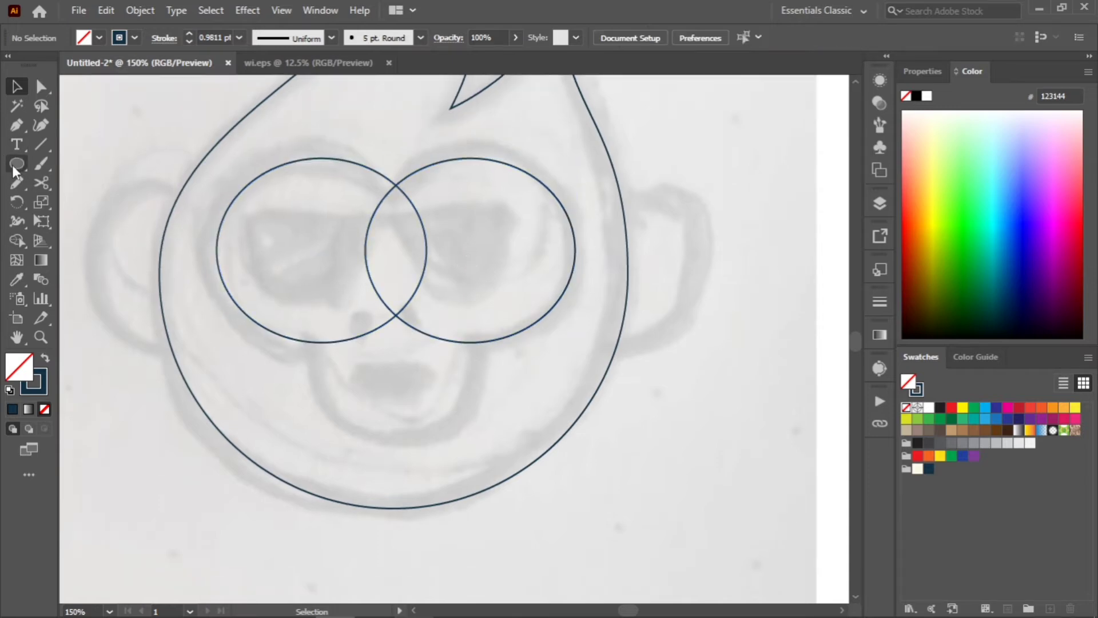
left_click(13, 164)
left_click(80, 164)
left_click_drag(321, 302, 477, 436)
left_click(16, 87)
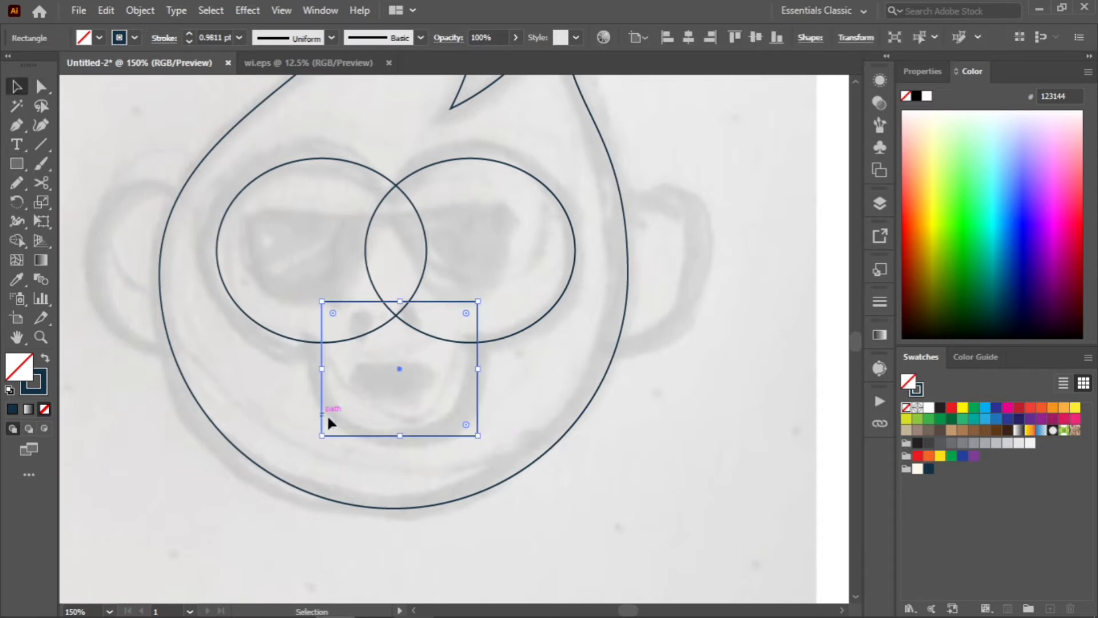
left_click_drag(336, 420, 275, 269)
left_click_drag(411, 369, 507, 267)
left_click(496, 281)
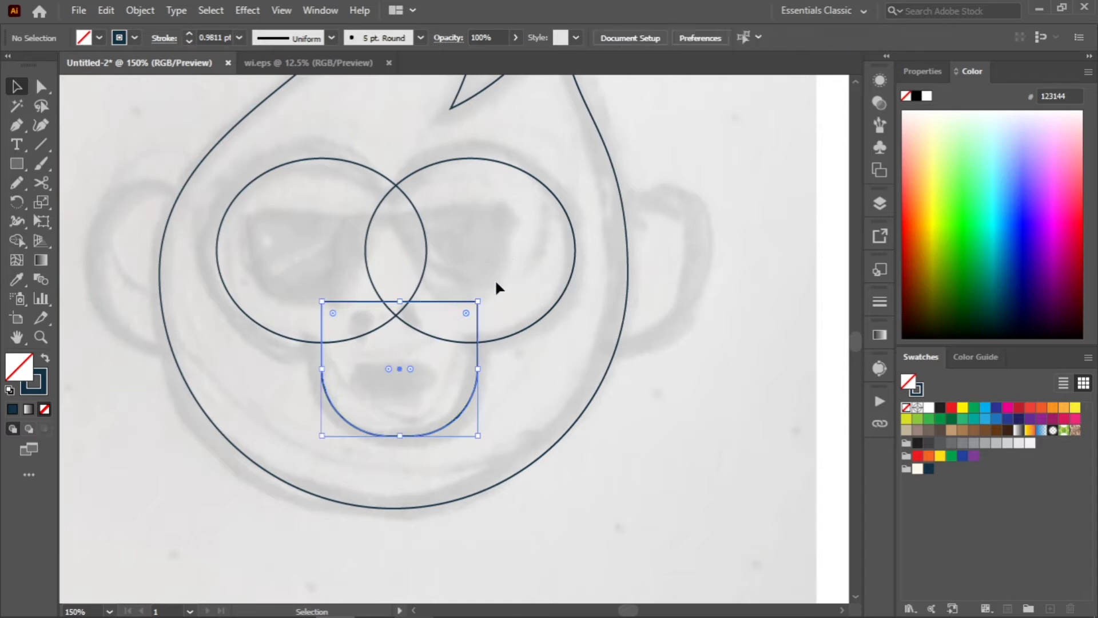
Align the muzzle shape and the pair of eye ellipses to a common horizontal centre and group them
left_click(428, 262)
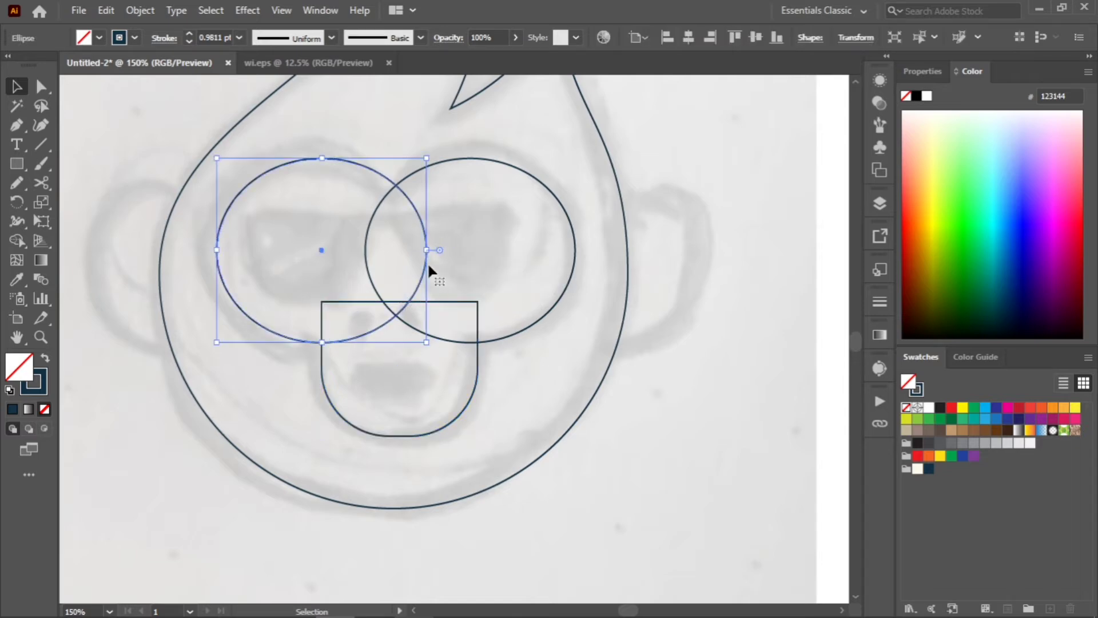
left_click(514, 167, "shift")
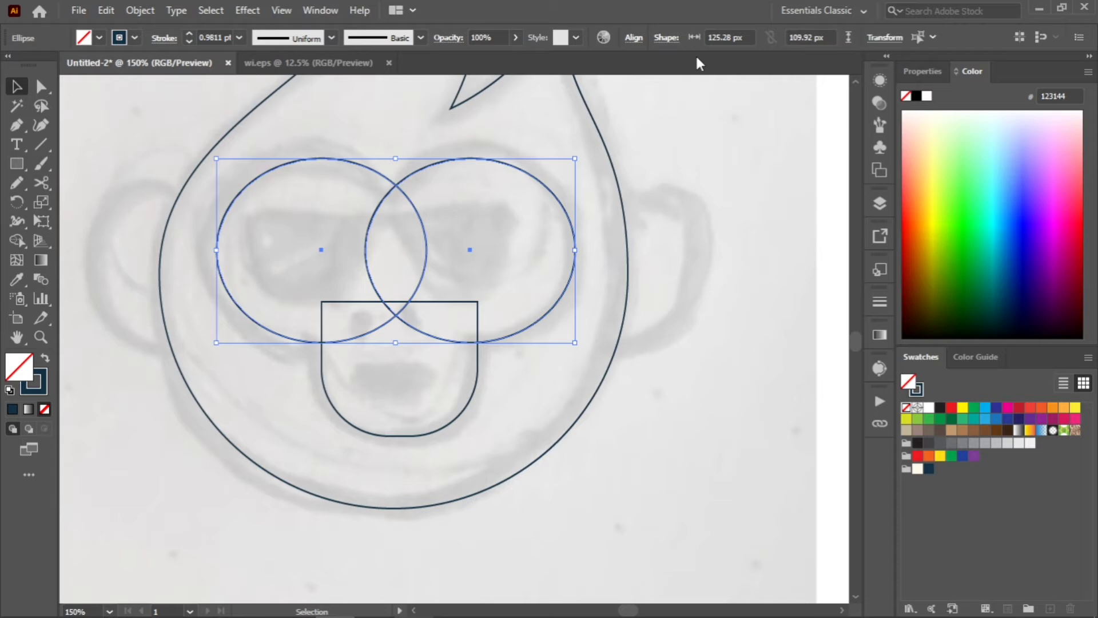
left_click(633, 38)
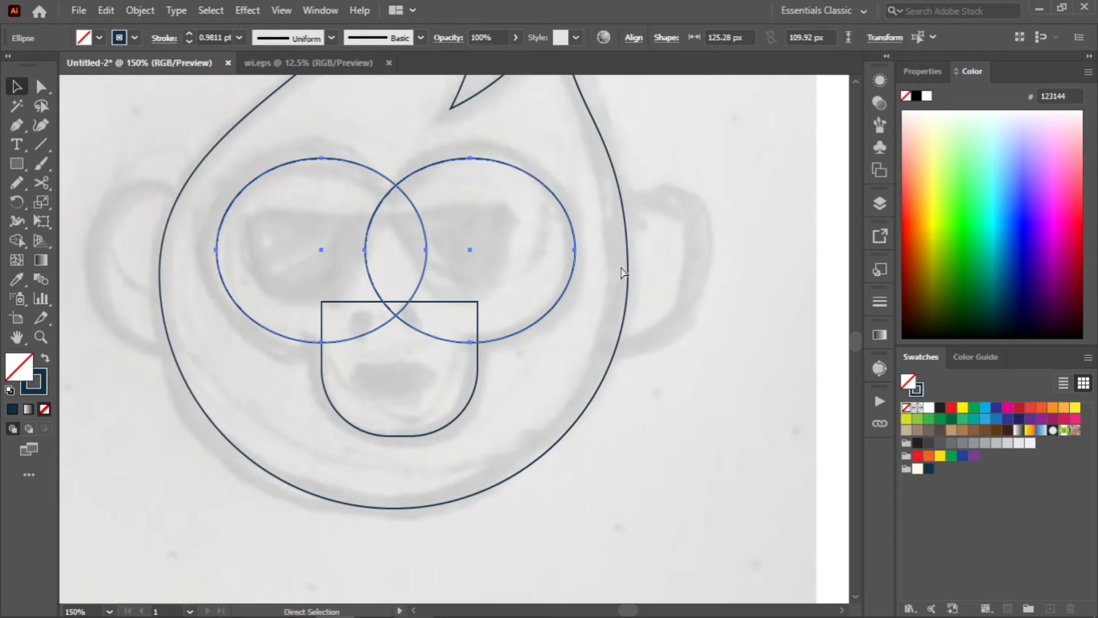
left_click(477, 391, "shift")
left_click(474, 389, "shift")
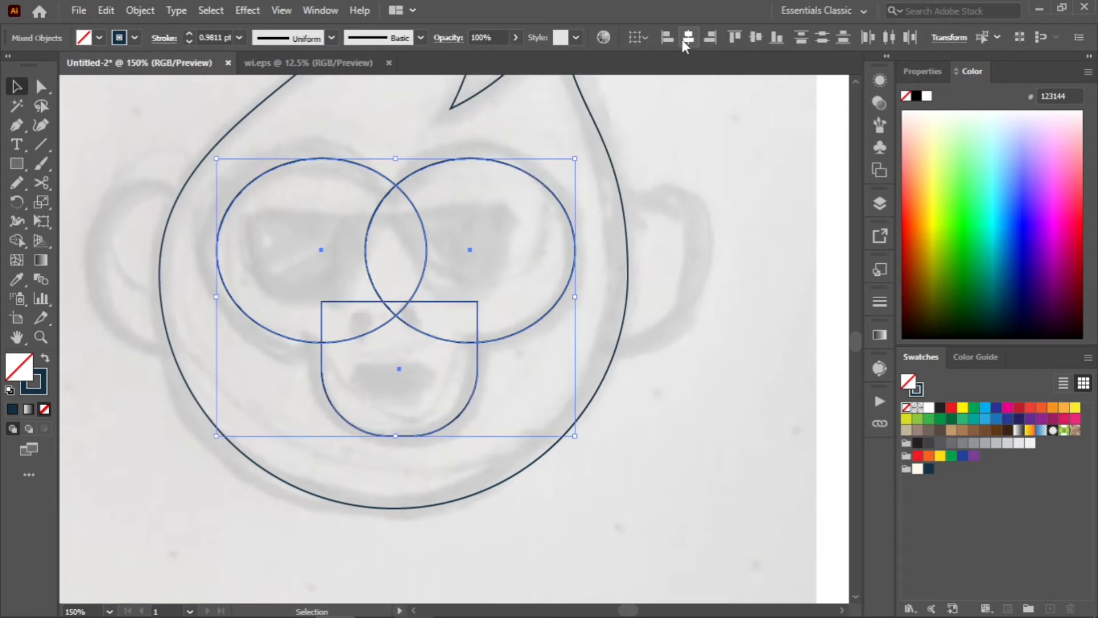
key("ctrl+g")
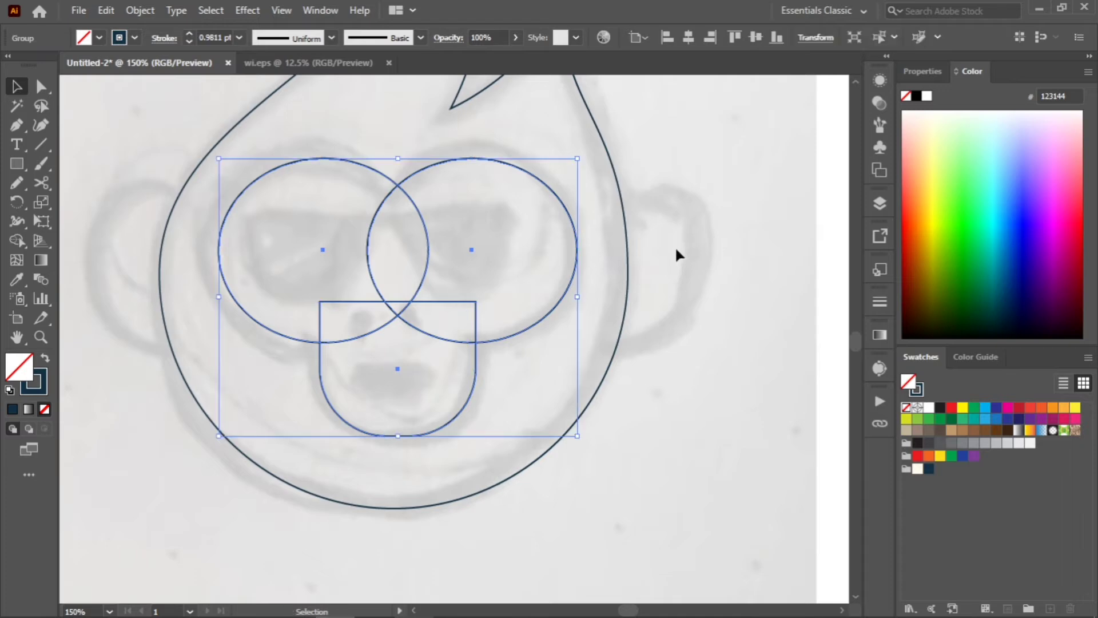
Nudge the grouped eye and muzzle shapes slightly down
left_click(499, 352)
left_click(498, 340)
key("Down")
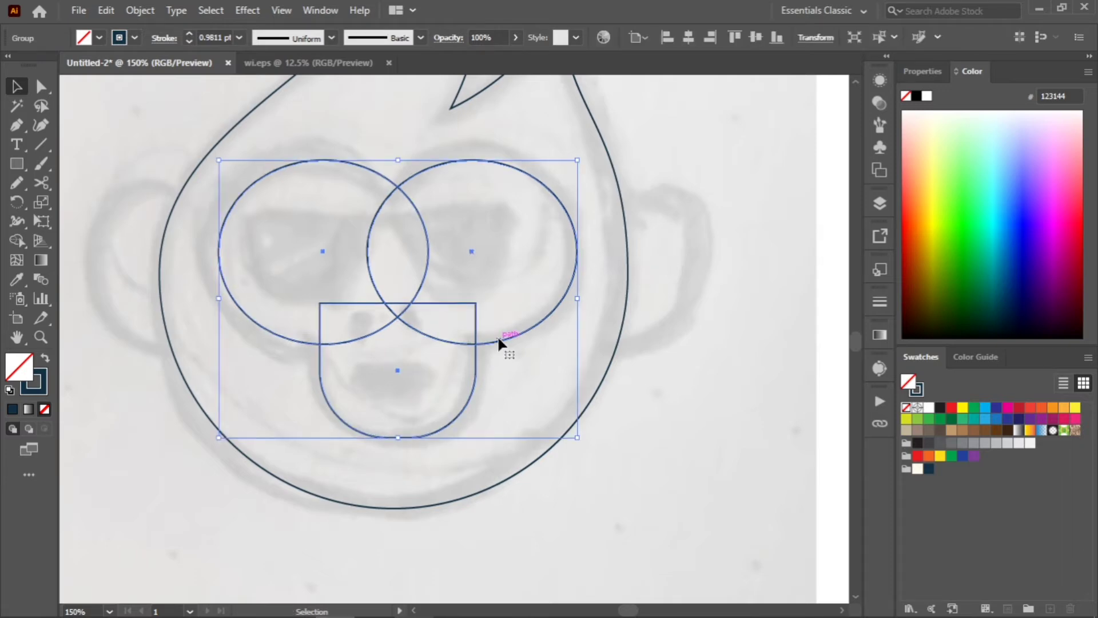
key("Down")
left_click(401, 350)
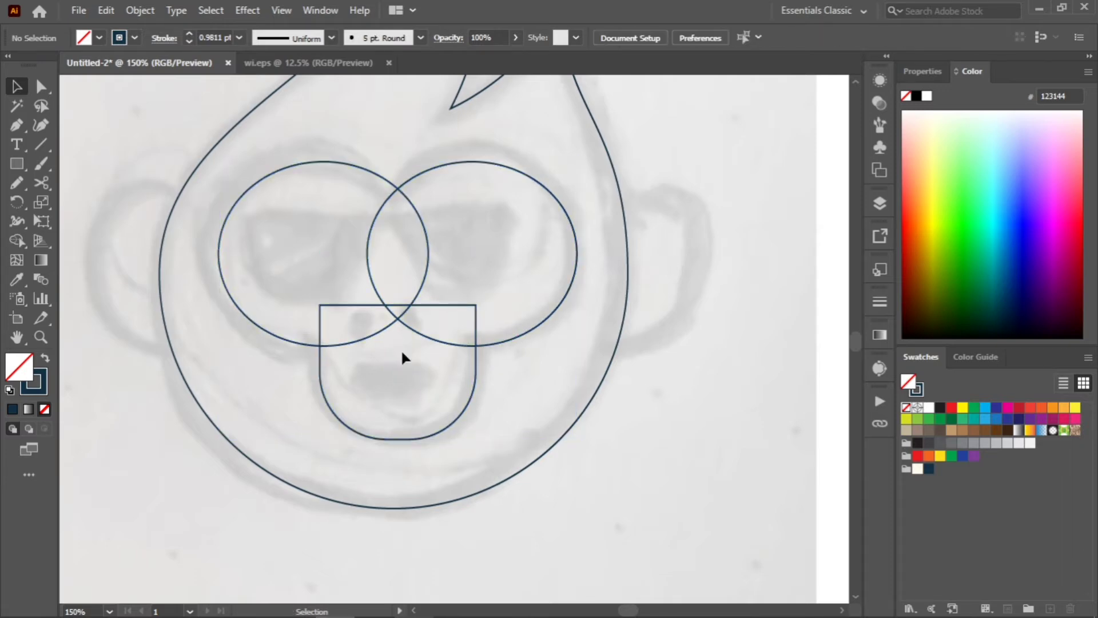
Merge the two ellipses and the muzzle shape into a single face shape with the Shape Builder
left_click(367, 335)
left_click(17, 240)
mouse_move(323, 275)
left_mouse_down()
mouse_move(363, 321)
mouse_move(421, 263)
mouse_move(397, 299)
mouse_move(464, 303)
left_mouse_up()
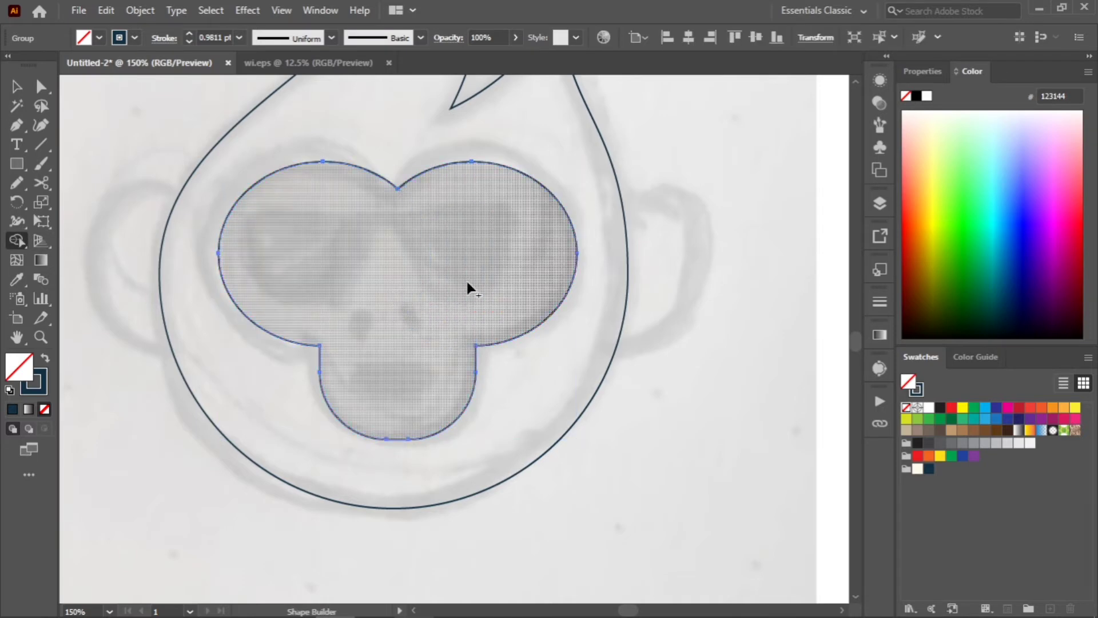
left_click(16, 86)
left_click(383, 311)
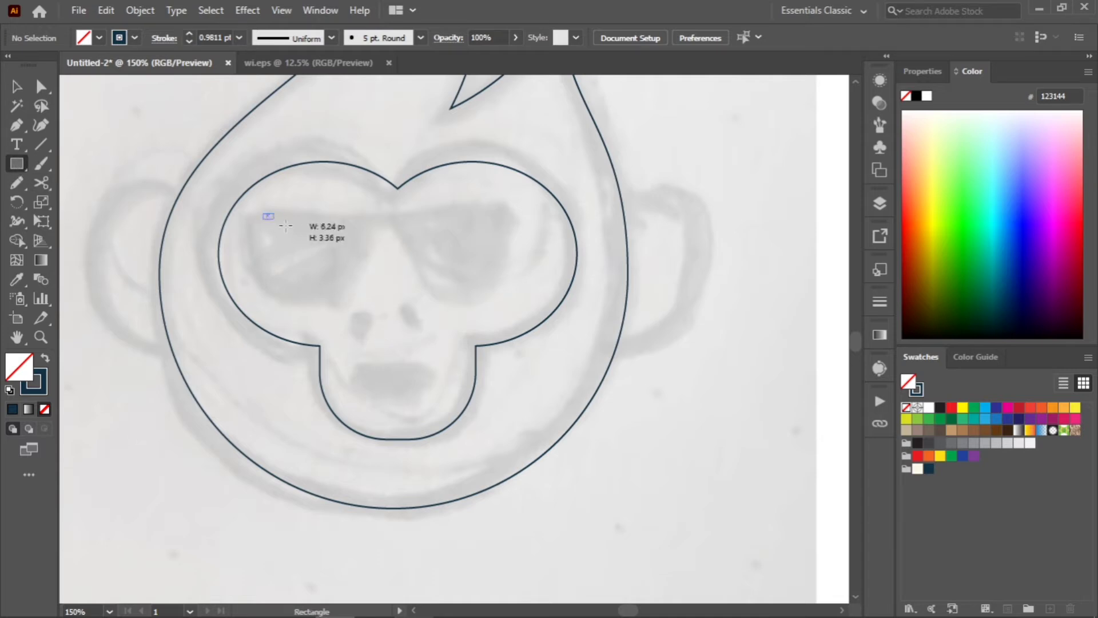
Draw a square over the left lens of the sketched sunglasses
mouse_move(286, 226)
left_mouse_down()
mouse_move(359, 303)
mouse_move(362, 295)
mouse_move(354, 289)
mouse_move(360, 309)
left_mouse_up()
key("v")
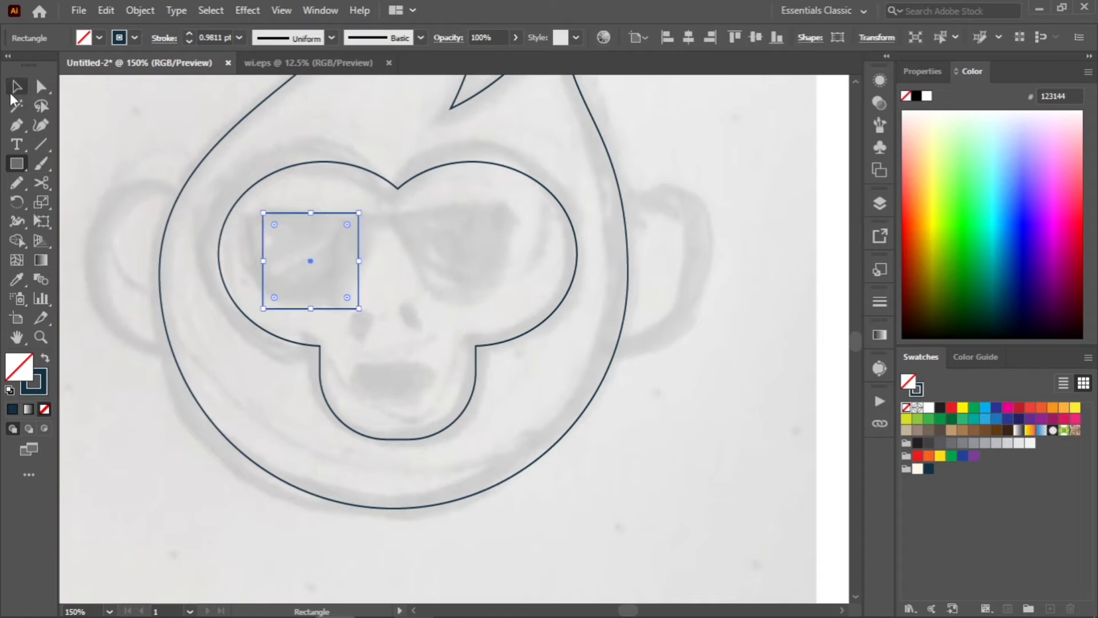
Round the square's corners fully, and restore the two upper corners to sharp so it forms a U-shaped lens
left_click_drag(270, 293, 353, 227)
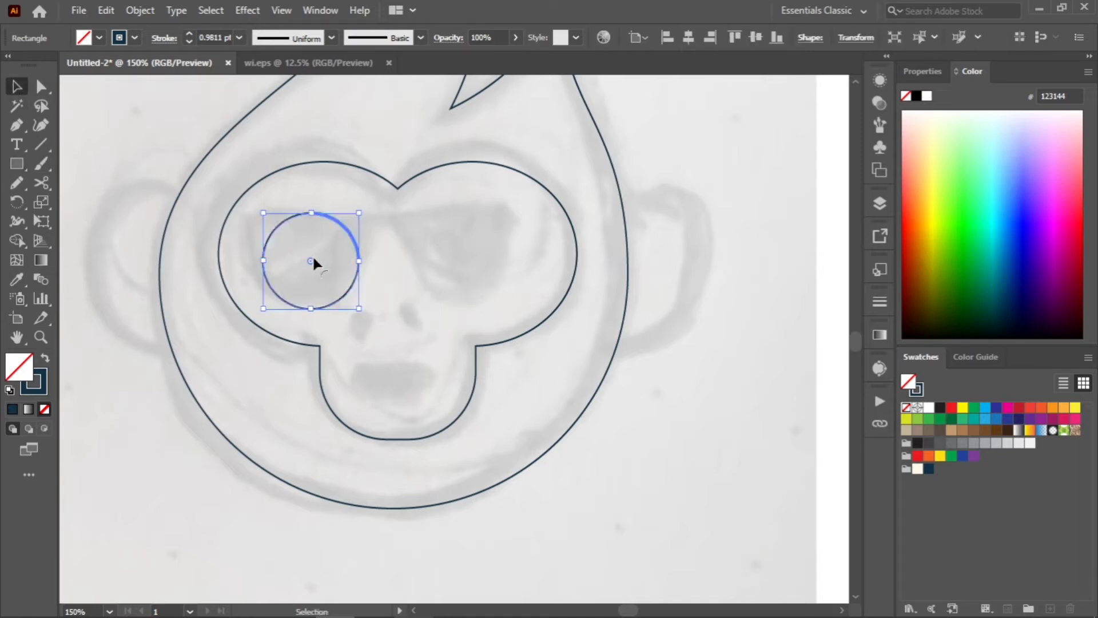
left_click(312, 259)
left_click_drag(312, 260, 404, 160)
left_click_drag(306, 256, 225, 197)
left_click(394, 245)
Shorten the lens by nudging only the two anchor points of its straight upper edge down ten increments
key("a")
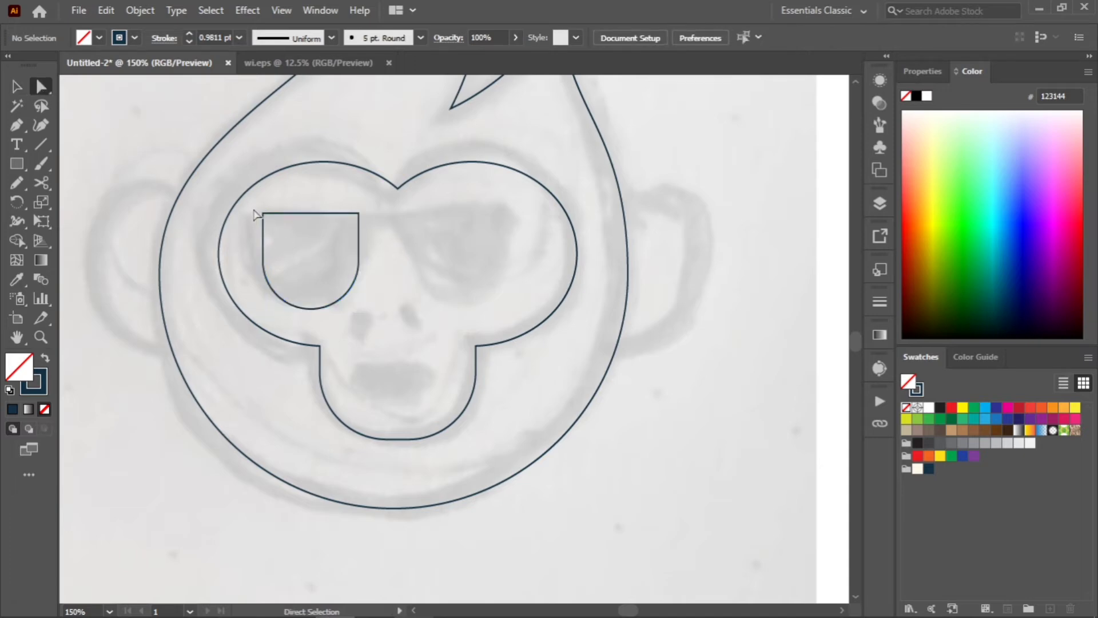
left_click_drag(379, 239, 379, 239)
key("Down")
key("Down")
key("Down")
key("Down")
key("Down")
key("Down")
key("Down")
key("Down")
key("Down")
key("Down")
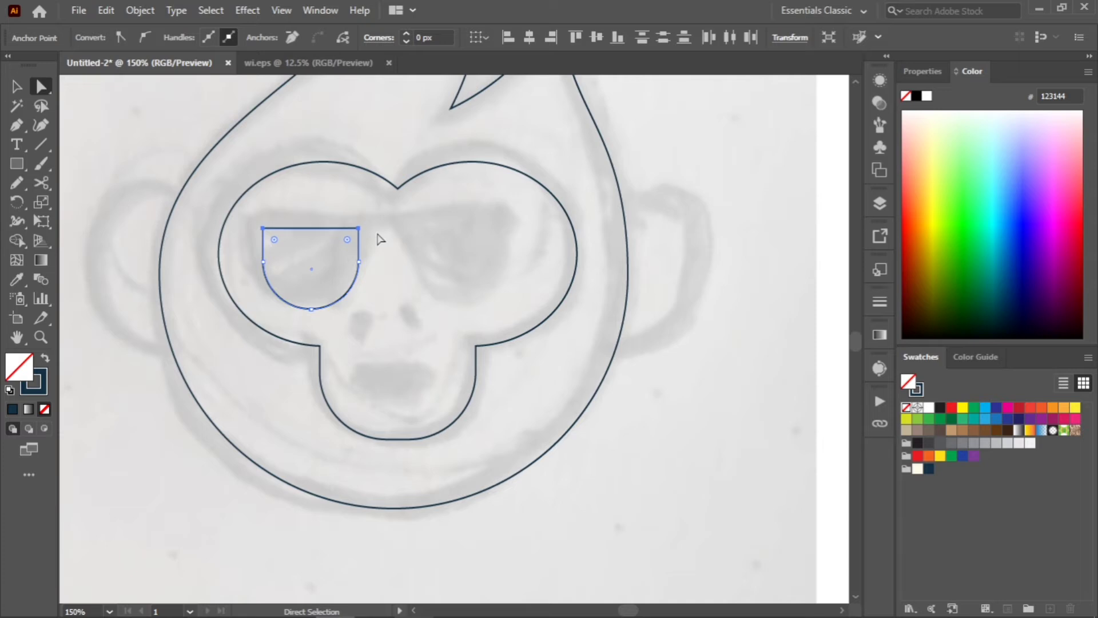
Shift the lens slightly toward the face centre and place a copy level with it over the other eye
key("v")
left_click(404, 236)
left_click_drag(363, 231, 378, 231)
left_click_drag(295, 228, 405, 226)
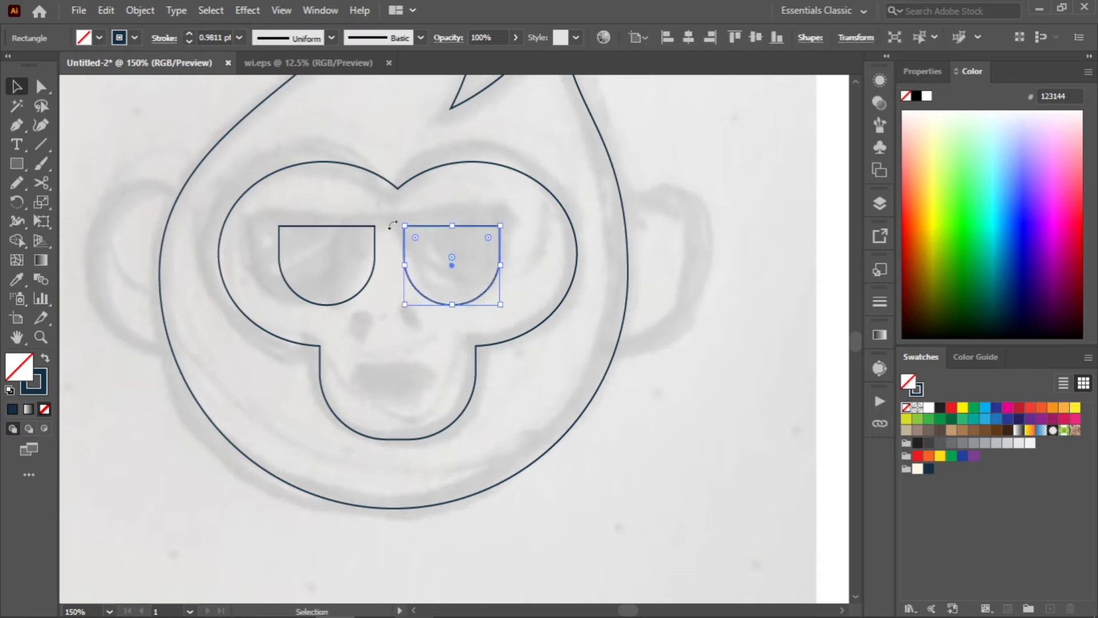
Nudge the left lens two increments right and group it with the right lens
left_click(375, 227)
key("Right")
key("Right")
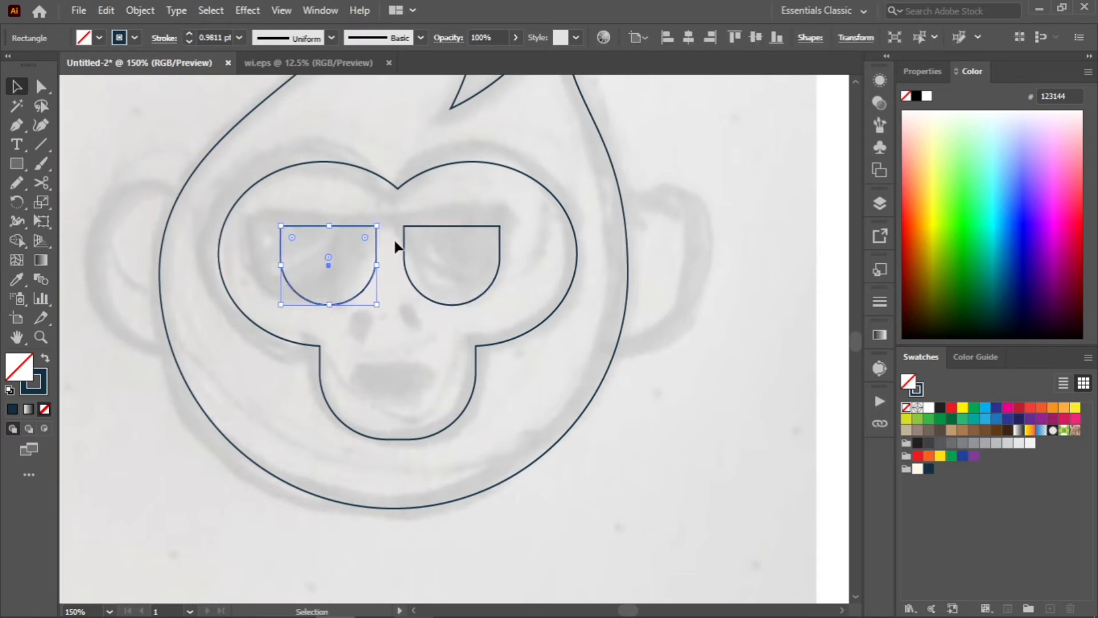
left_click(440, 226, "shift")
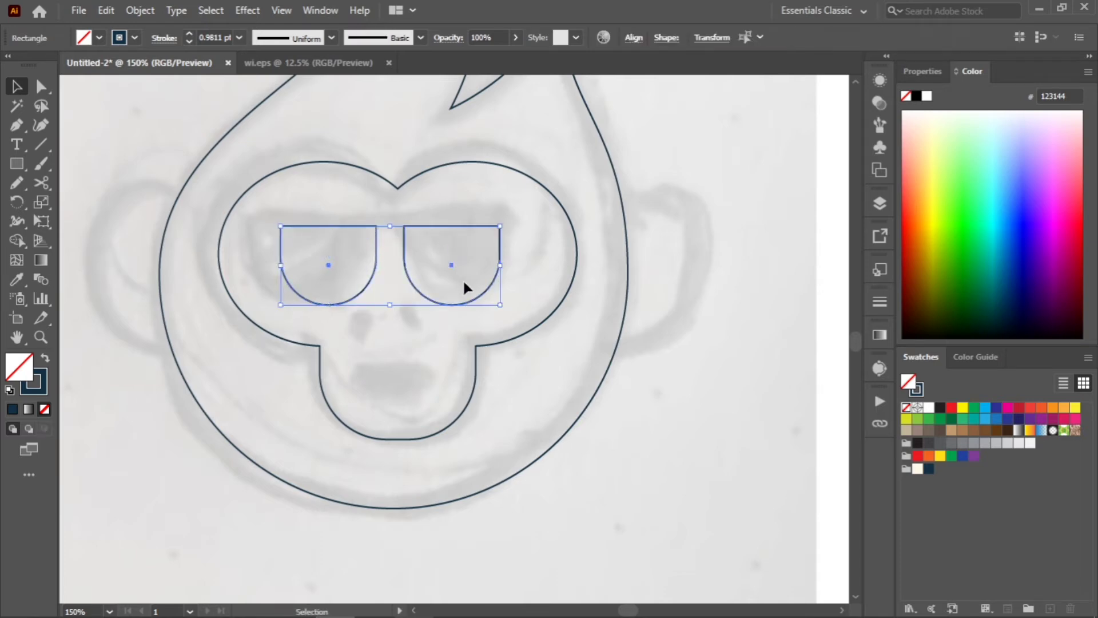
left_click(634, 41)
left_click(729, 216)
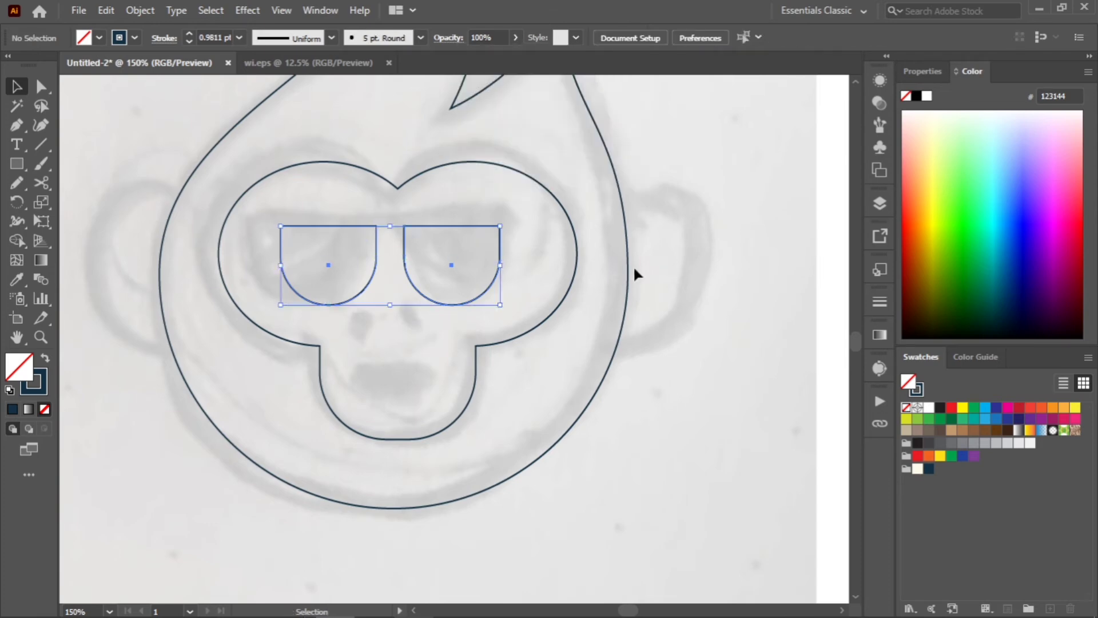
Draw a small nostril circle in the upper muzzle and swap its colours to a dark navy fill without stroke
left_click_drag(16, 164, 57, 201)
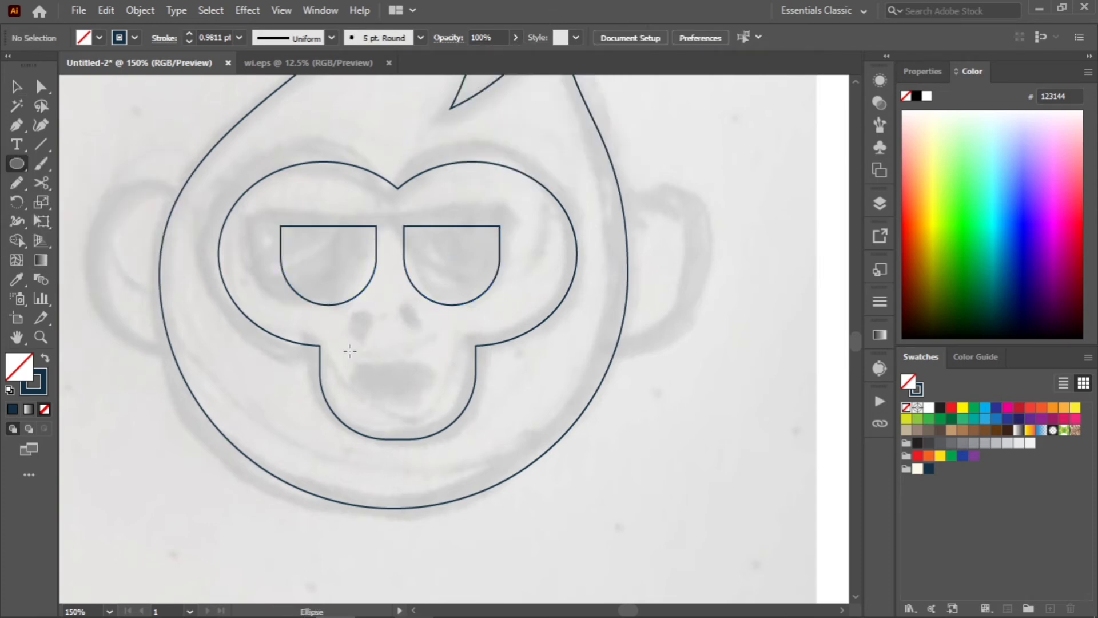
left_click_drag(367, 336, 393, 374)
key("v")
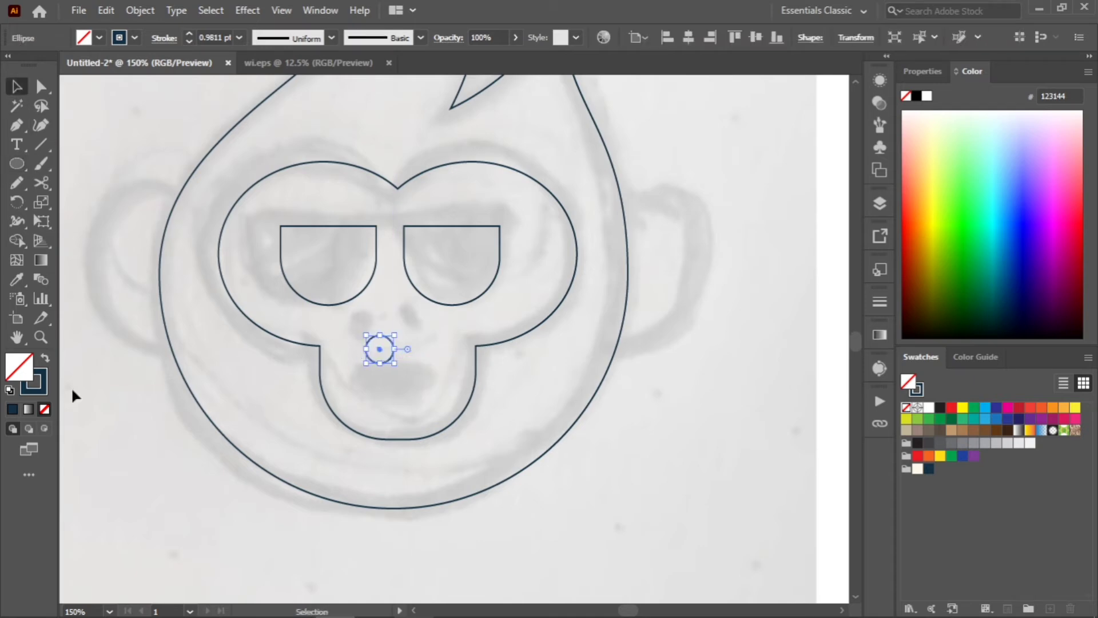
left_click(46, 359)
left_click(380, 393)
Reposition the nostril circle, place a copy level beside it, and group the pair
scroll(378, 391, "up", 1)
mouse_move(399, 345)
left_mouse_down()
mouse_move(441, 344)
mouse_move(389, 369)
left_mouse_up()
left_click(475, 316)
left_click_drag(450, 337, 445, 335)
left_click(496, 351)
left_click(428, 336)
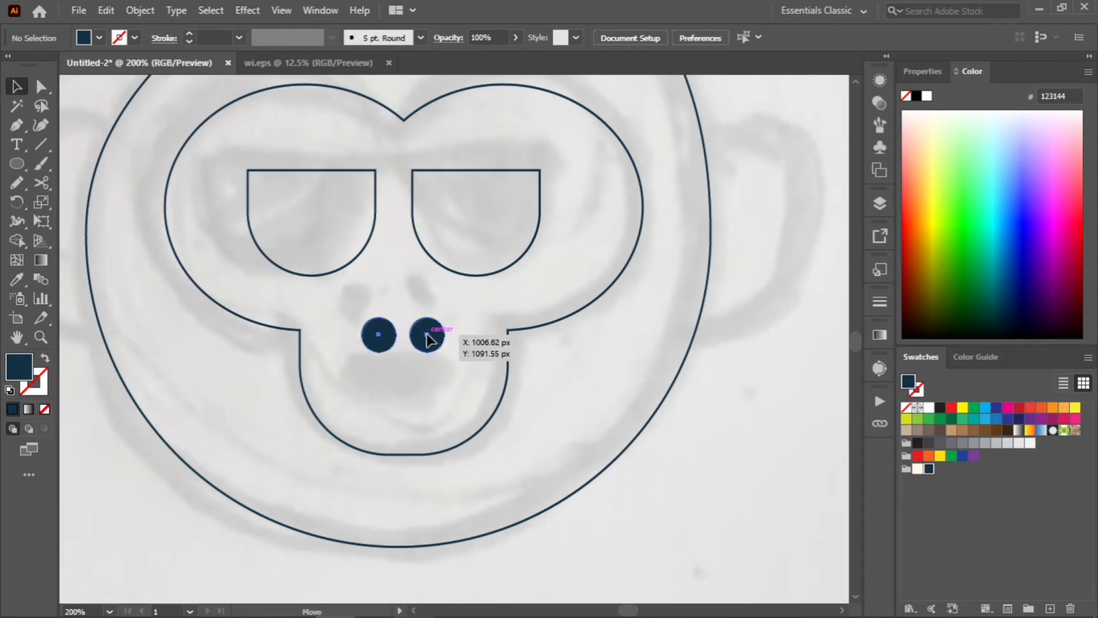
left_click(466, 319)
Draw a circle below the nostrils and delete its top anchor point to make a half-circle mouth
left_click(18, 165)
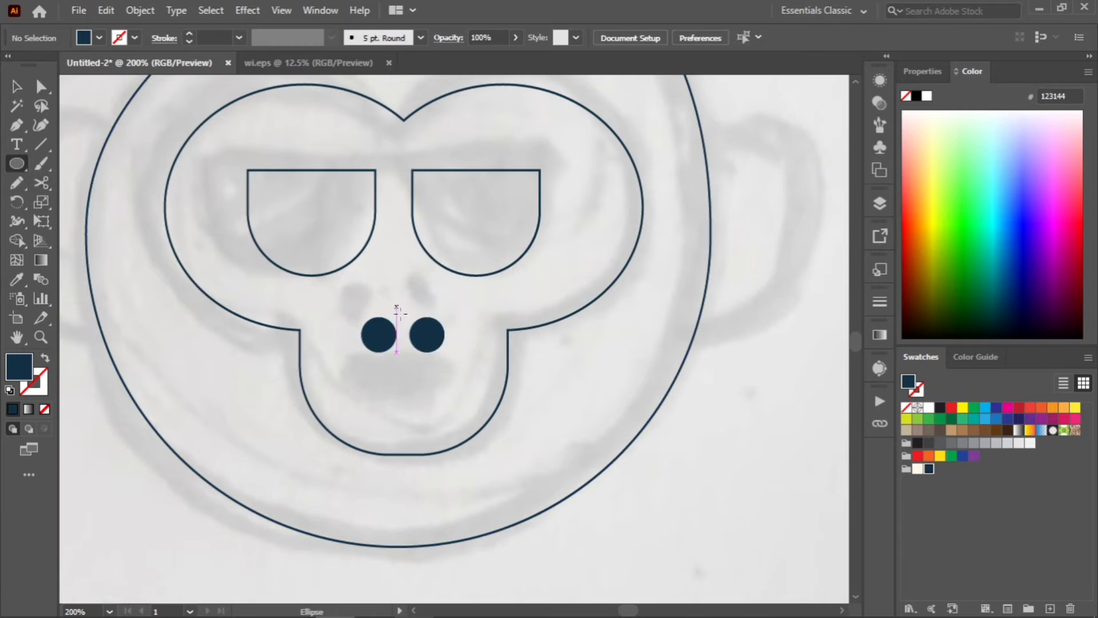
scroll(355, 309, "down", 1)
scroll(355, 309, "up", 2)
left_click_drag(355, 309, 444, 396)
left_click(43, 86)
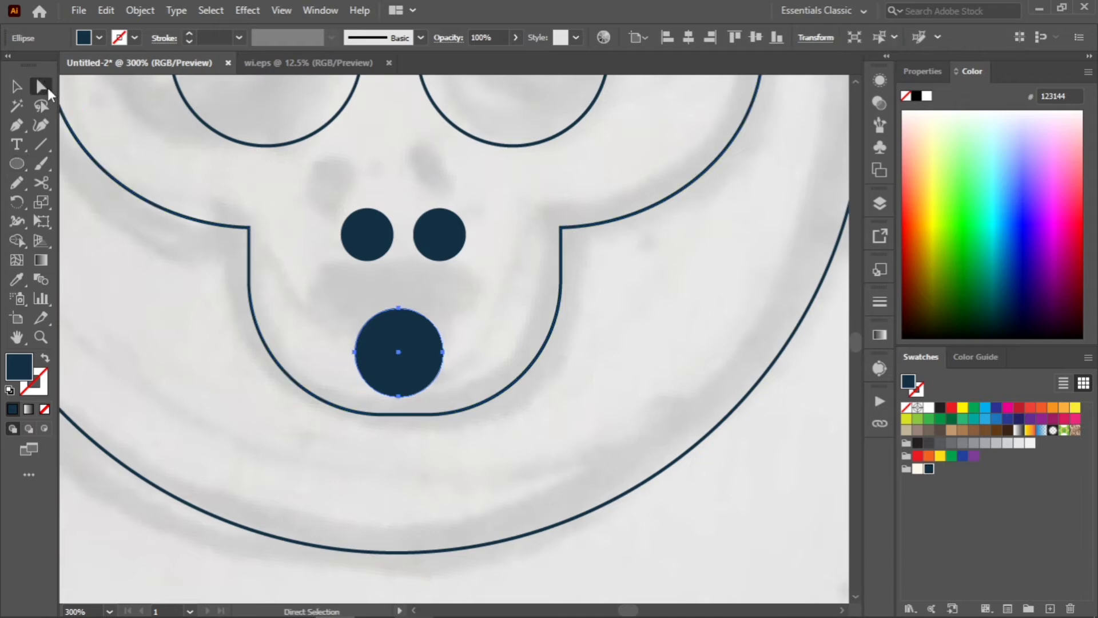
left_click(399, 308)
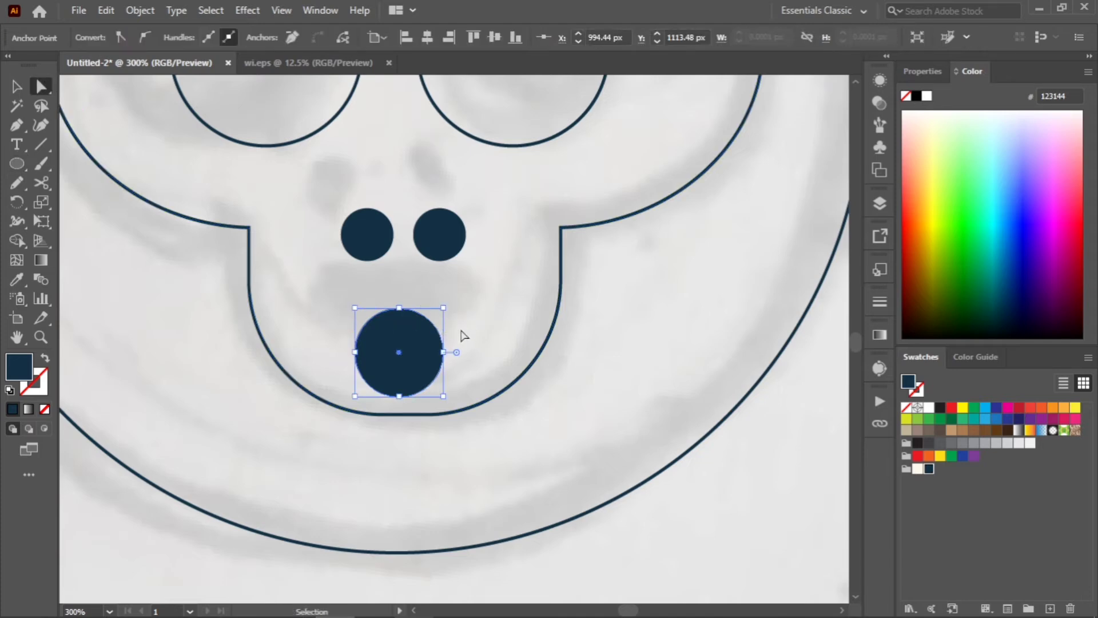
key("Delete")
key("v")
left_click(441, 299)
Scale the pair of nostril circles down slightly and move it a little higher on the muzzle
scroll(442, 299, "up", 1)
left_click(444, 293)
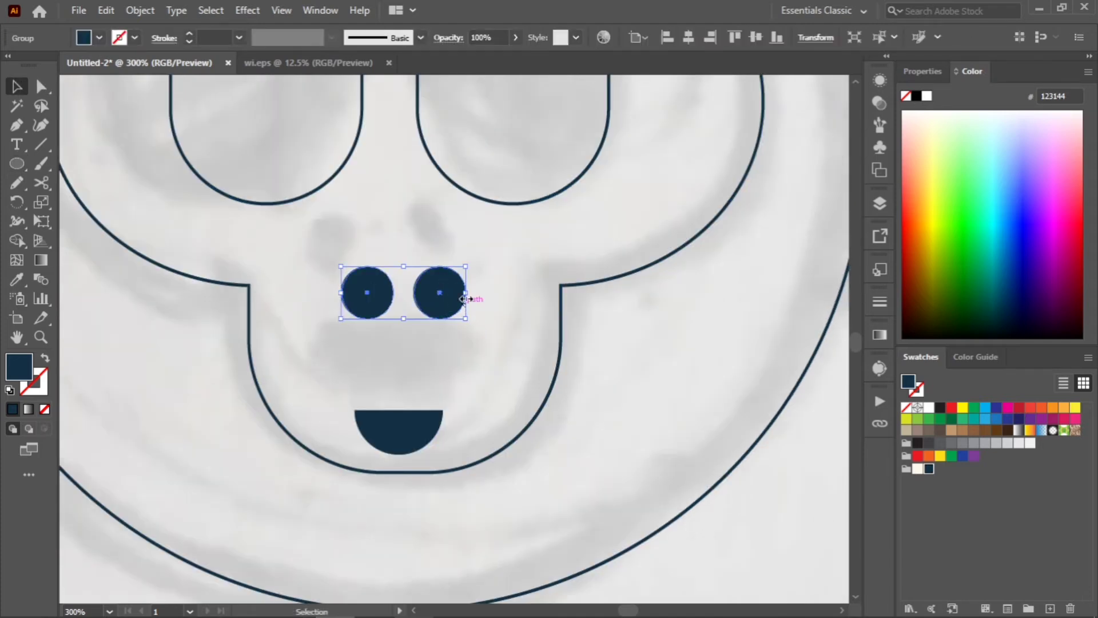
left_click_drag(466, 299, 433, 337)
left_click(452, 349)
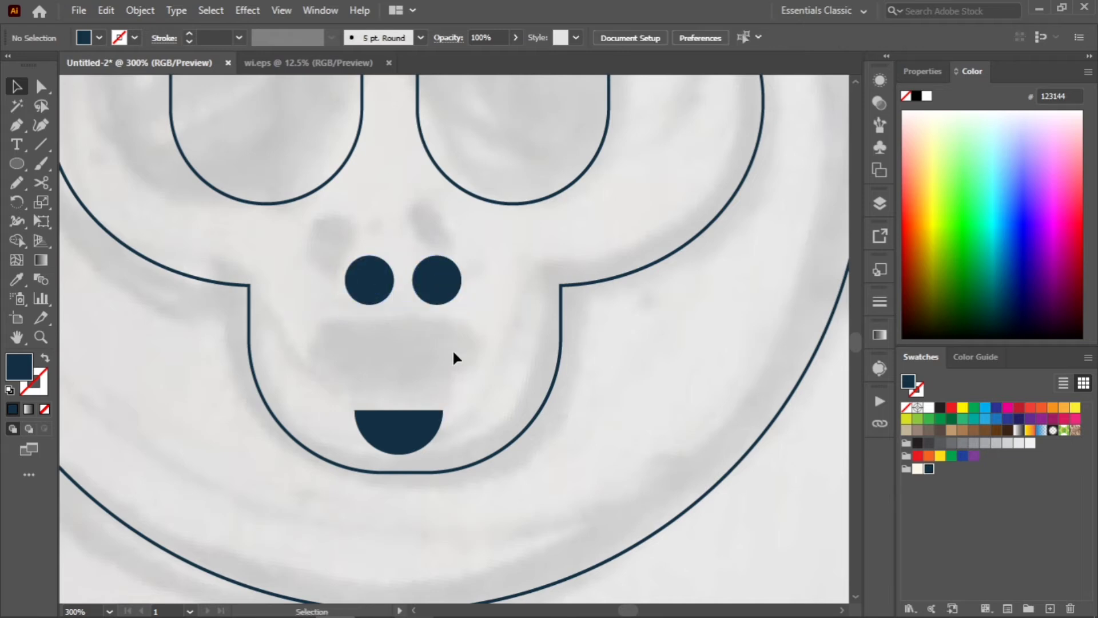
Widen the half-circle mouth symmetrically and move it up closer to the nostrils
scroll(461, 353, "down", 3)
scroll(457, 343, "down", 1)
scroll(453, 328, "up", 3)
left_click_drag(417, 405, 480, 370)
left_click_drag(411, 390, 404, 377)
left_click(481, 355)
Align the mouth, nostrils, lenses and face shape to a common horizontal centre
scroll(488, 355, "down", 4)
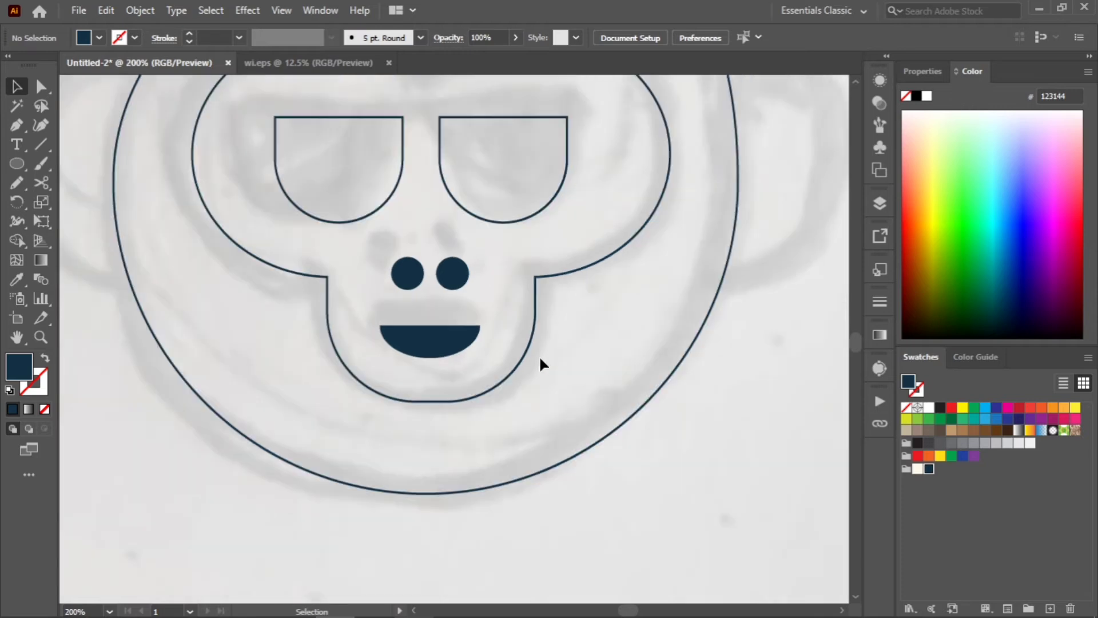
left_click_drag(622, 252, 624, 310)
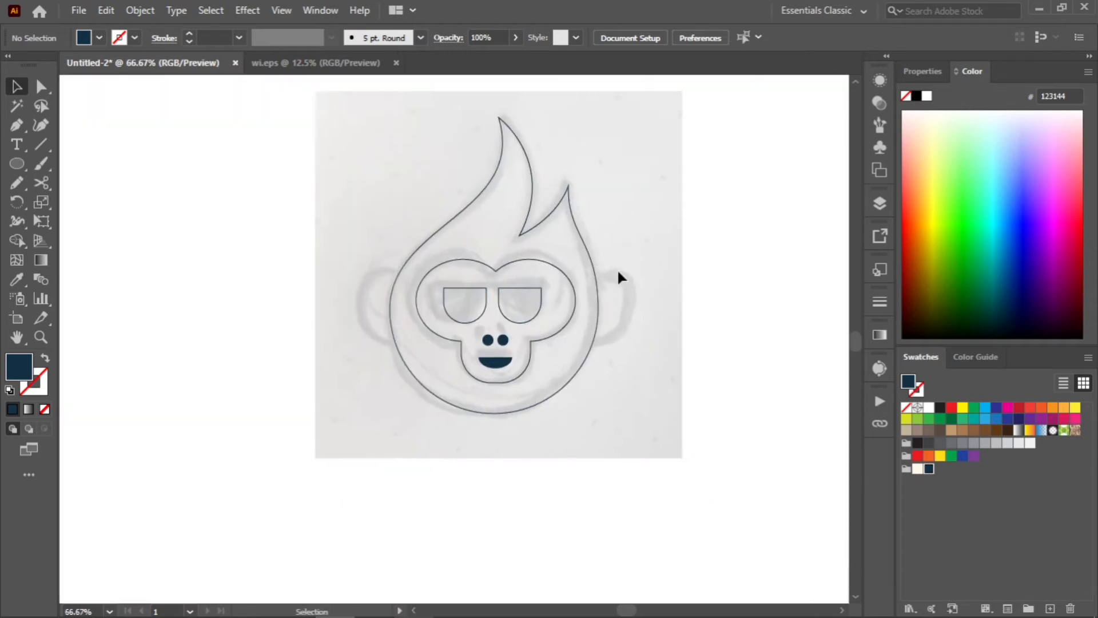
scroll(615, 274, "up", 1)
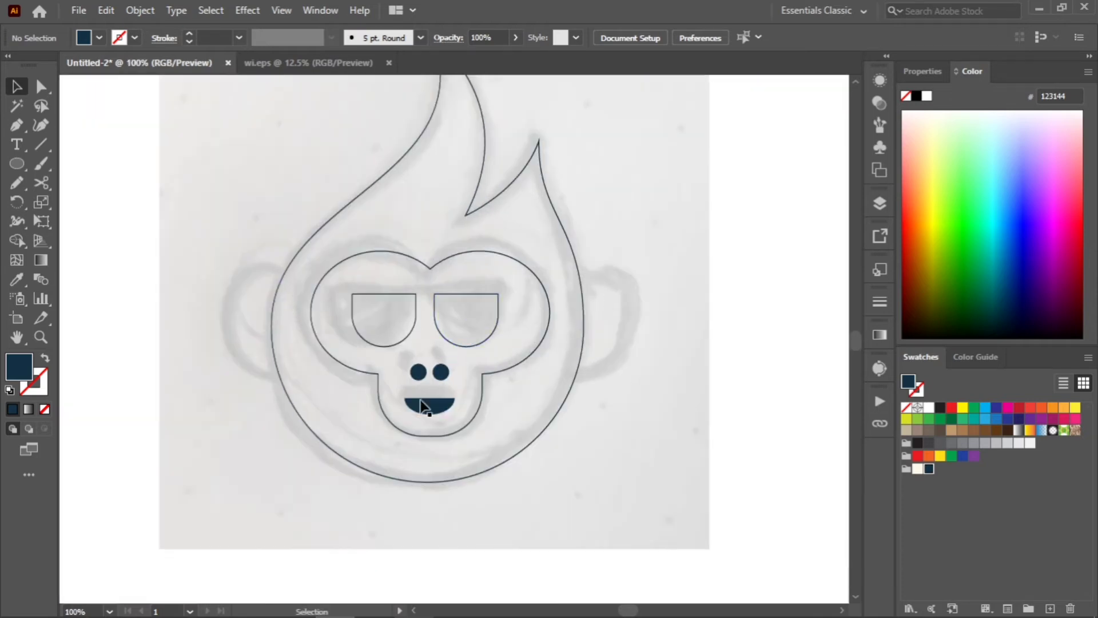
left_click_drag(400, 417, 470, 366)
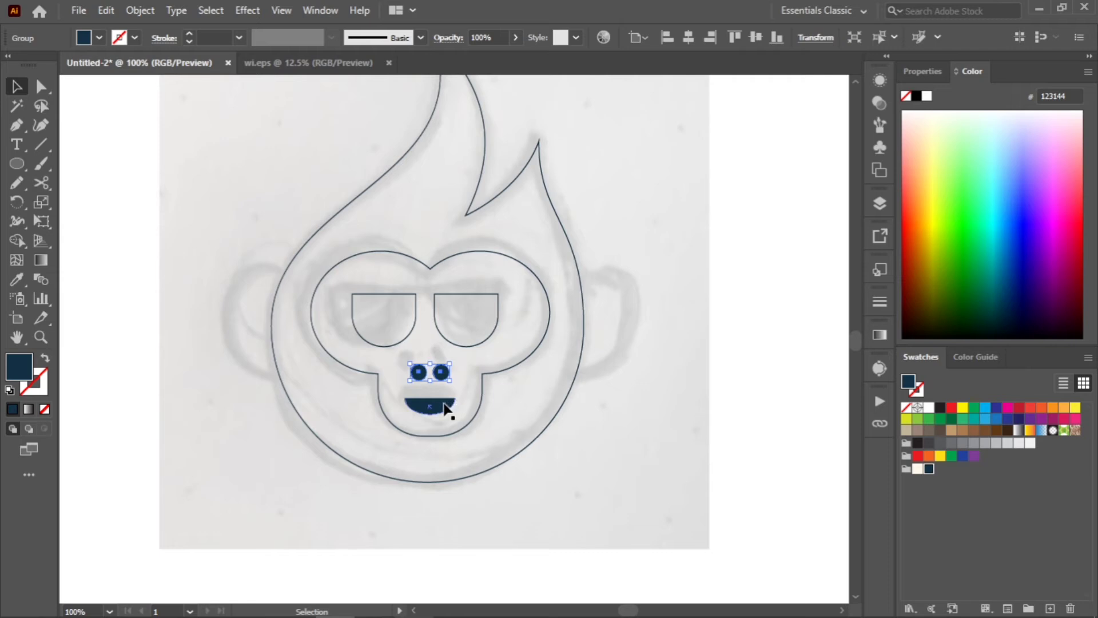
left_click(471, 346, "shift")
left_click(452, 257, "shift")
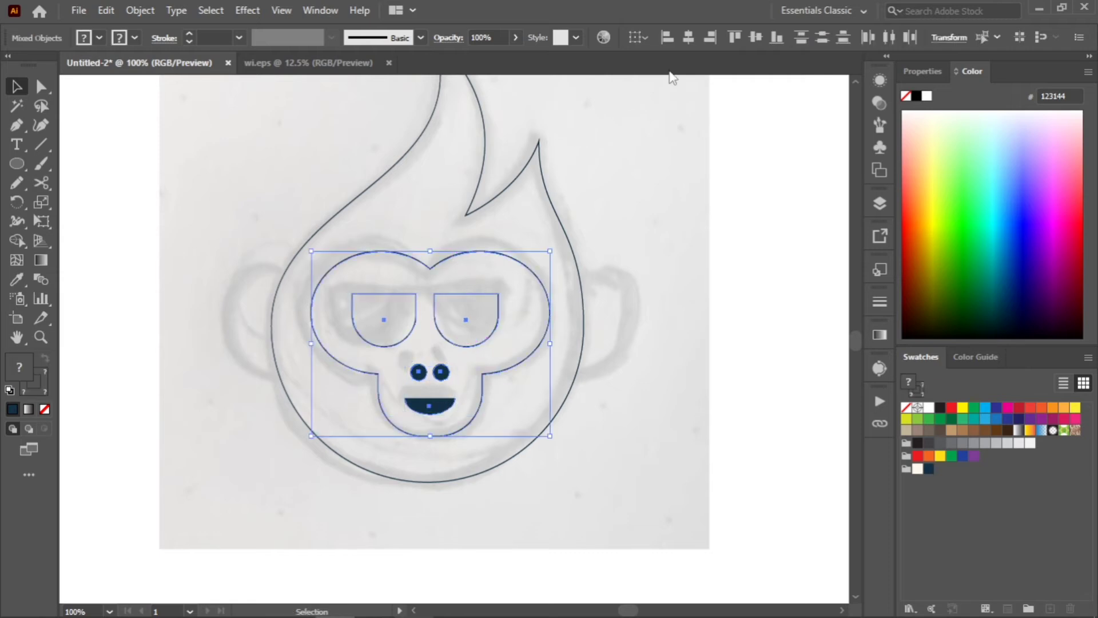
left_click(689, 37)
left_click(642, 203)
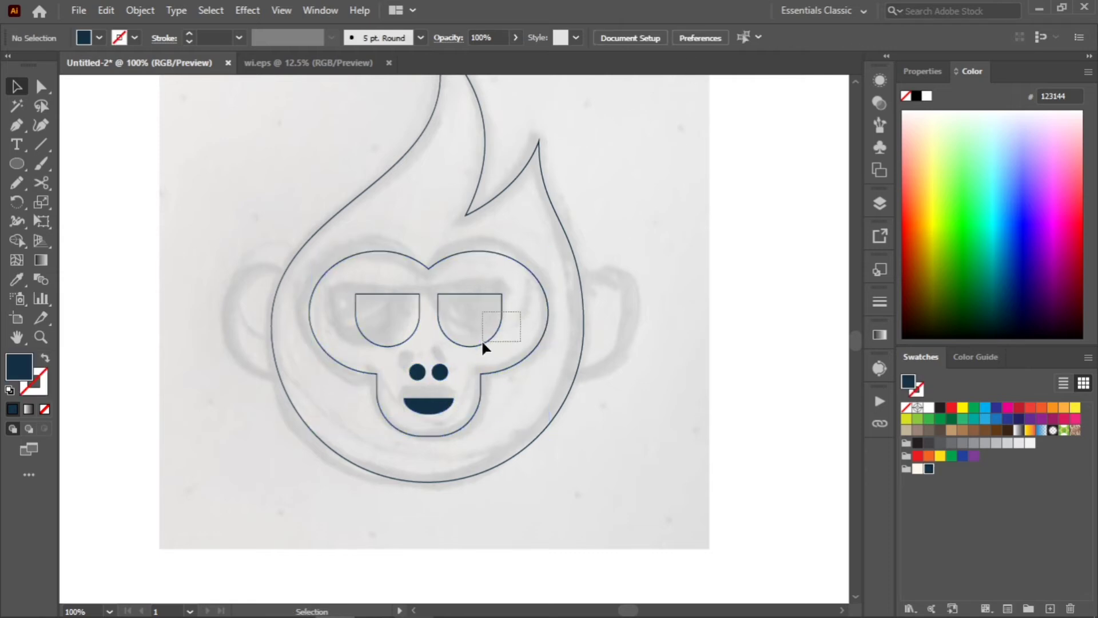
Swap the fill and stroke of the grouped lenses to make them solid dark navy
left_click_drag(482, 342, 412, 344)
left_click(46, 359)
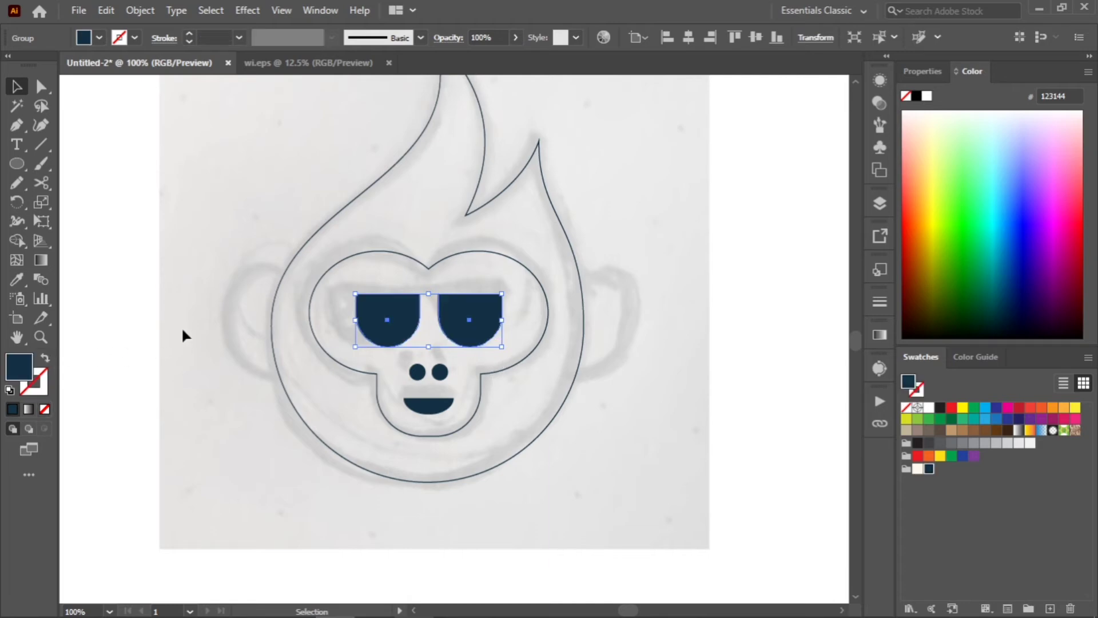
left_click(182, 326)
Isolate the lens group and nudge each lens two increments inward to narrow the gap between them
scroll(425, 334, "down", 1)
scroll(441, 298, "up", 3)
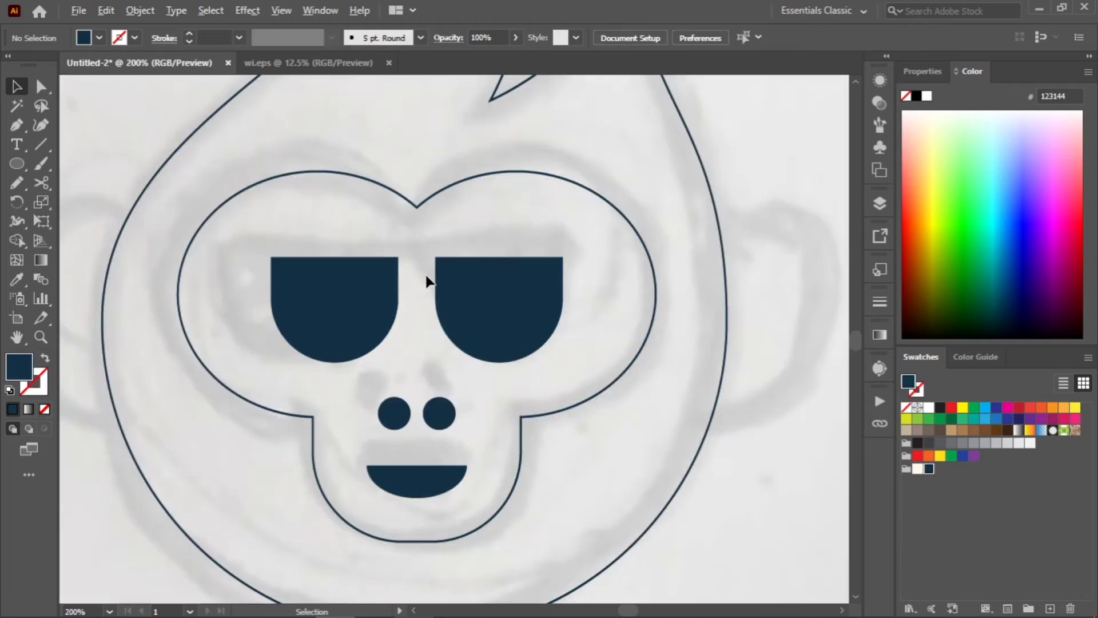
left_click(460, 285)
double_click(462, 285)
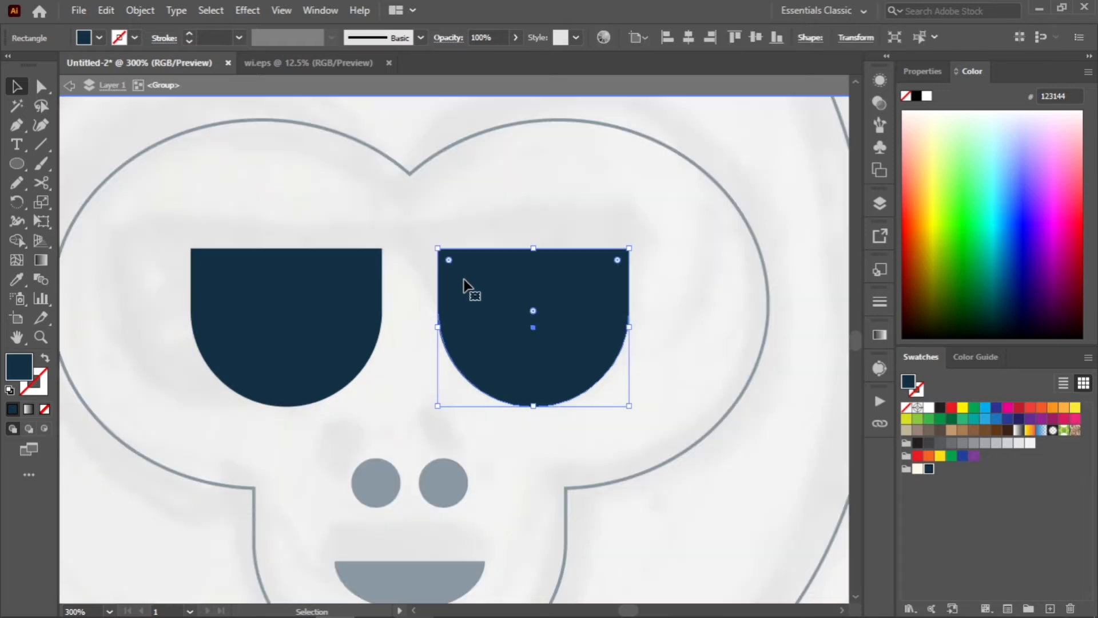
key("Left")
left_click(346, 294)
key("Right")
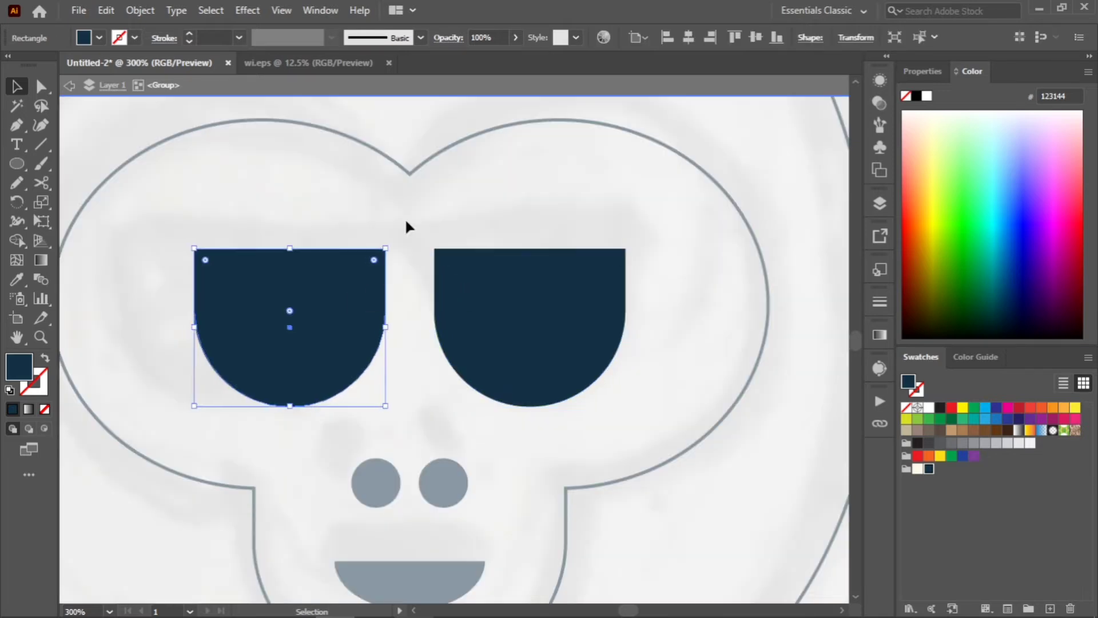
double_click(406, 221)
left_click(363, 276)
double_click(362, 281)
key("Right")
left_click(502, 309)
key("Left")
double_click(449, 216)
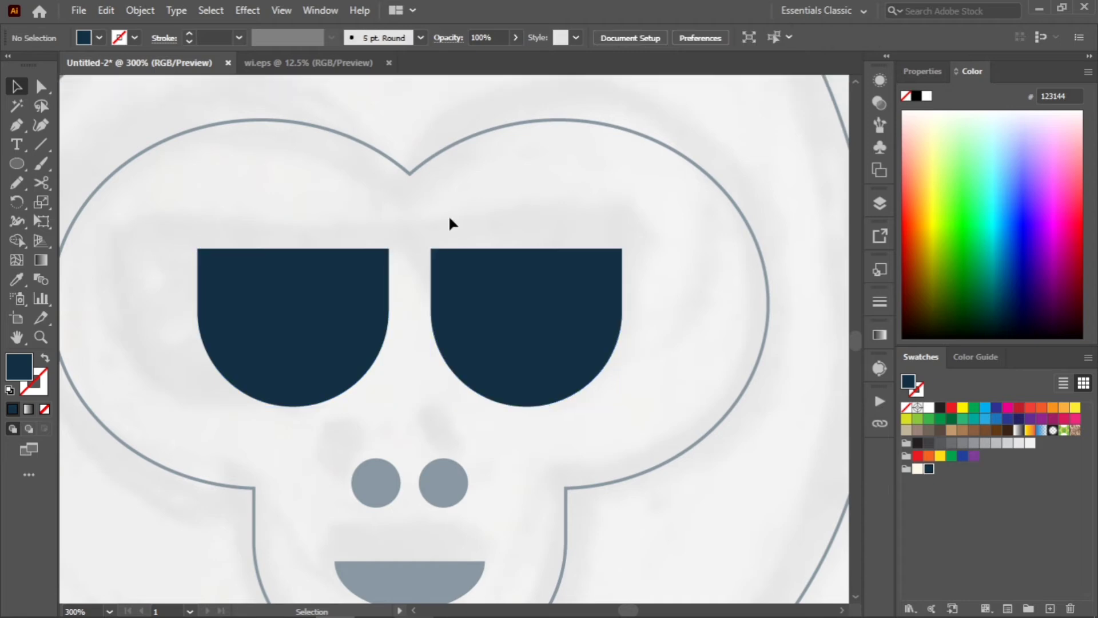
Draw a thin rectangle bridging the upper edges of the two lenses and make it slightly taller
right_click(20, 164)
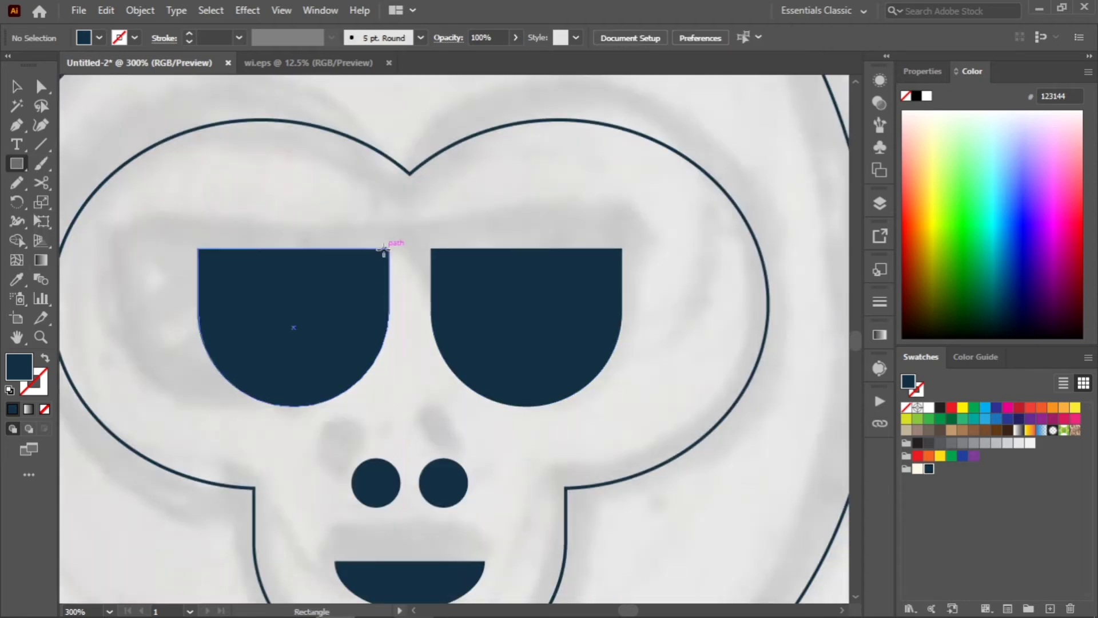
left_click_drag(383, 249, 450, 263)
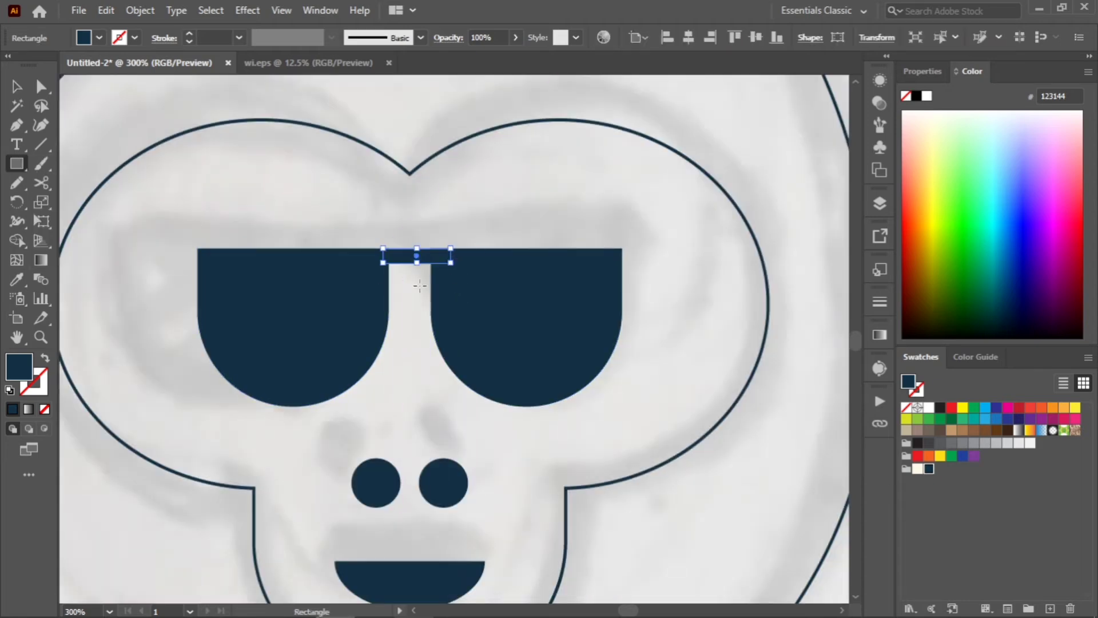
key("v")
left_click(288, 207)
left_click(414, 257)
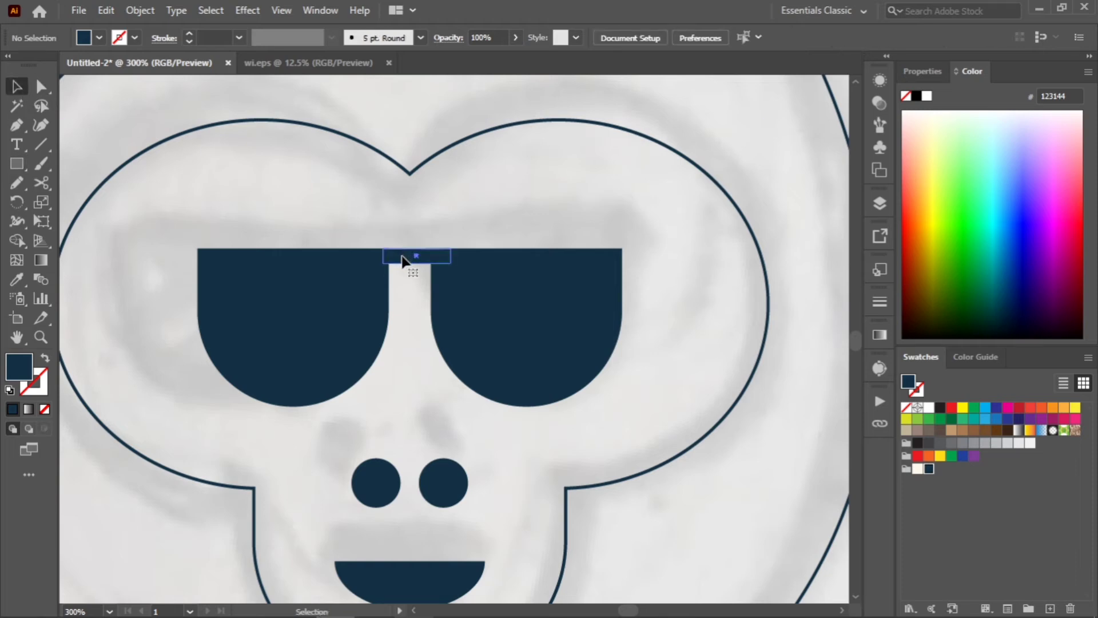
left_click_drag(416, 269, 417, 273)
Group the lenses with the bridge, enlarge the sunglasses proportionally and reposition them on the face
left_click(334, 292)
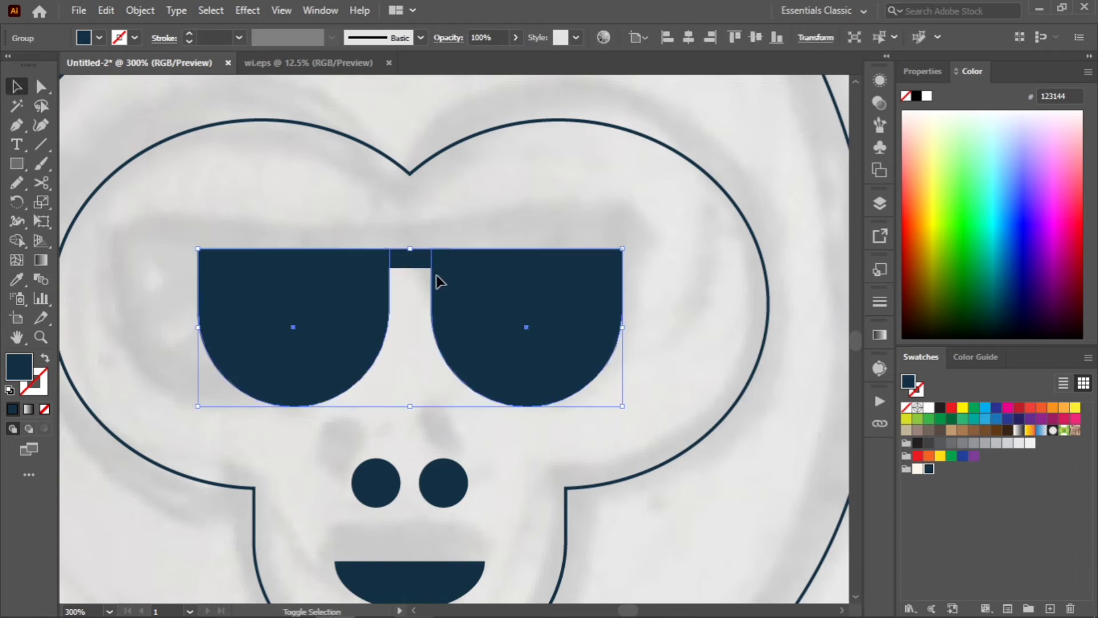
scroll(409, 322, "down", 1)
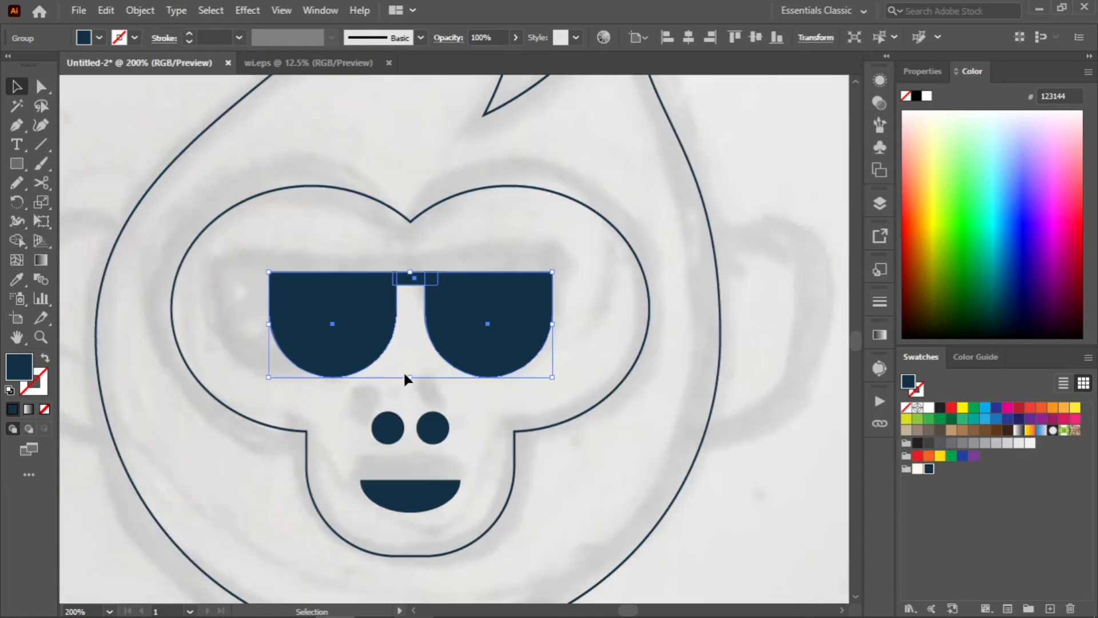
left_click_drag(412, 377, 412, 400)
left_click_drag(483, 368, 470, 341)
left_click(421, 312)
Nudge both lenses of the enlarged sunglasses one increment toward each other inside their group
scroll(429, 325, "down", 3)
scroll(499, 312, "down", 2)
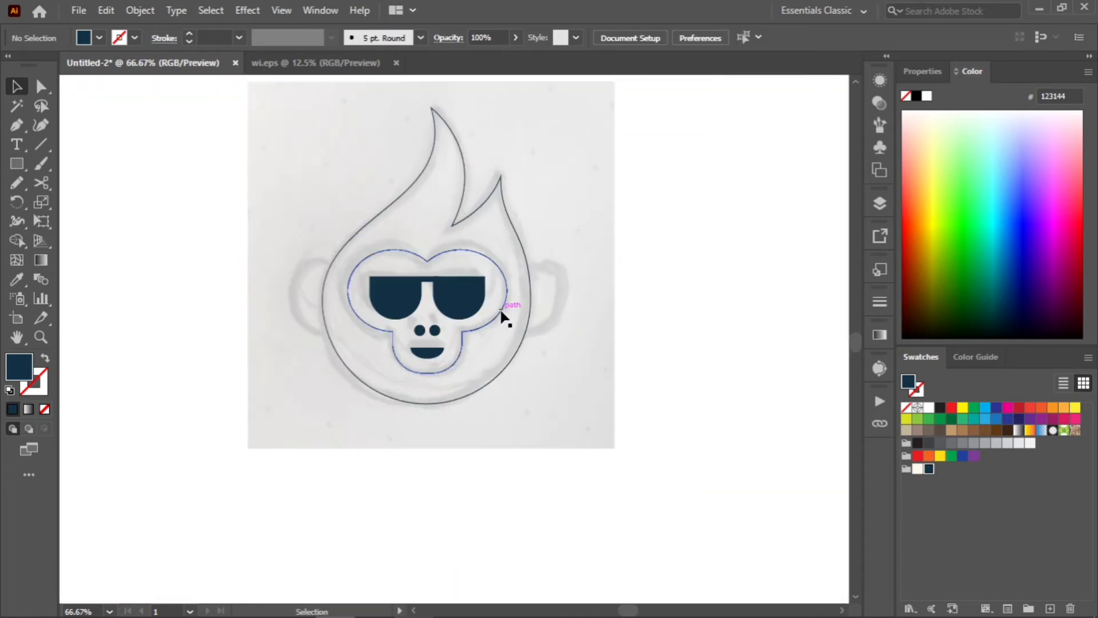
scroll(470, 254, "up", 2)
scroll(382, 237, "up", 1)
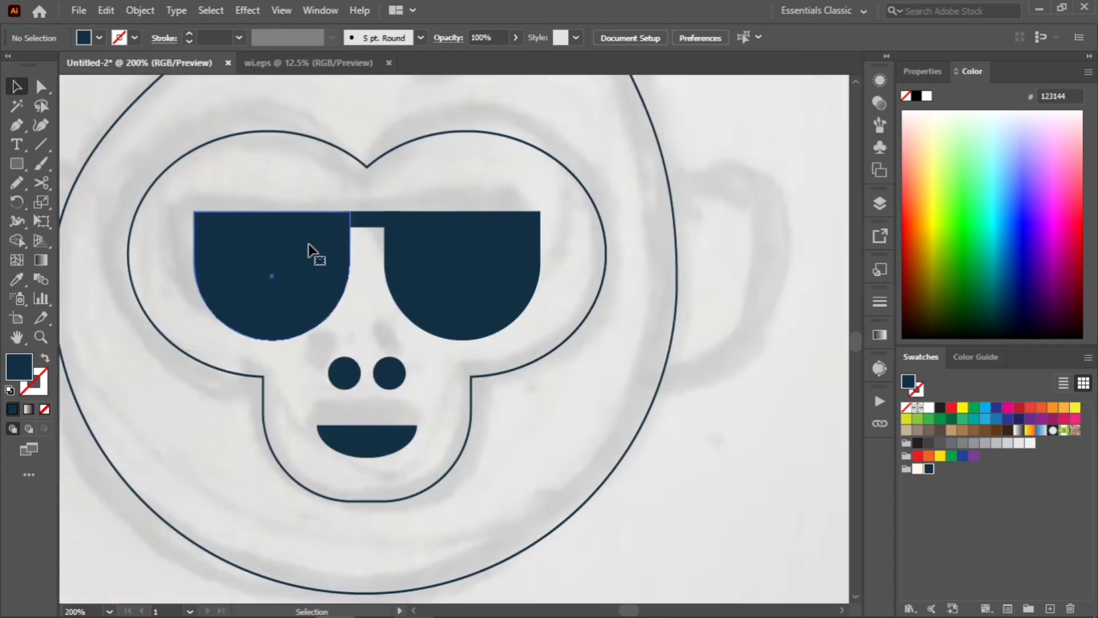
double_click(310, 249)
left_click(330, 286)
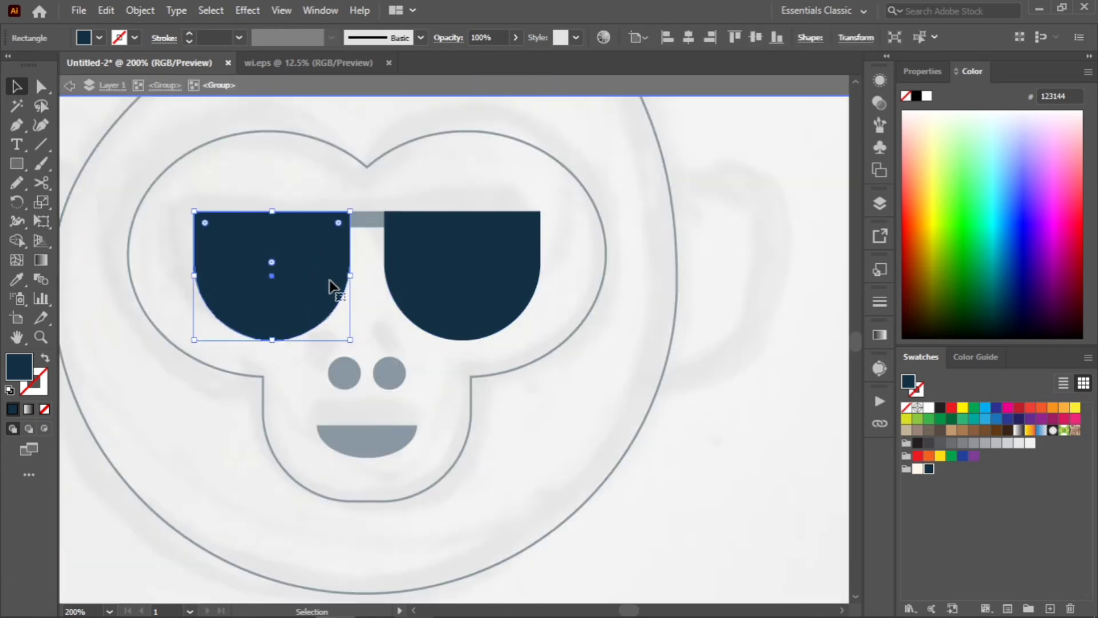
key("Right")
left_click(430, 287)
key("Left")
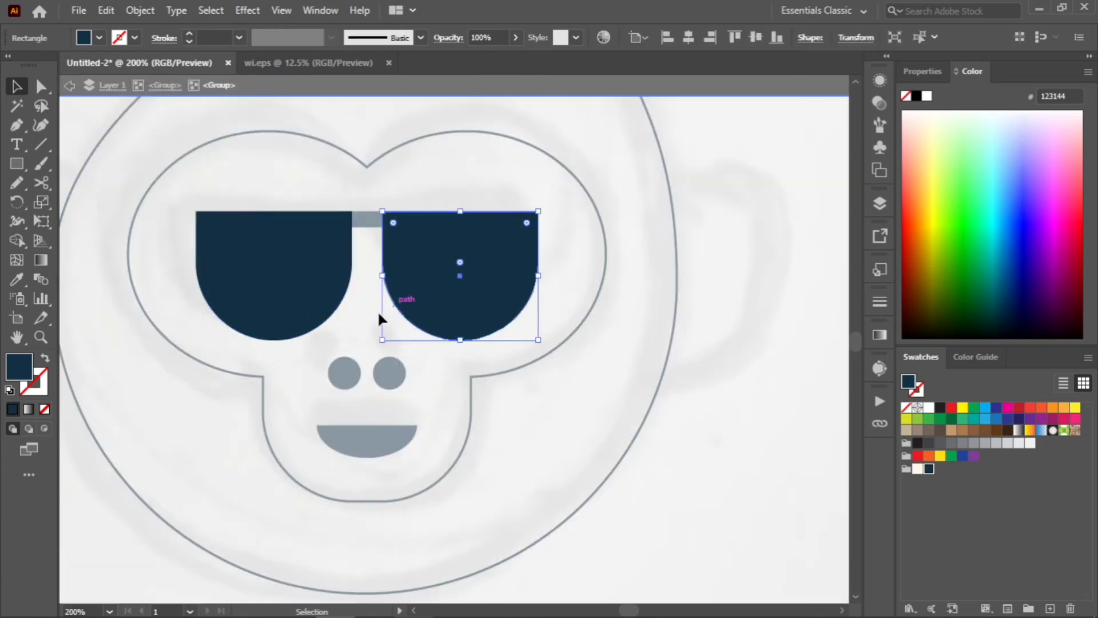
Exit the isolated sunglasses group and select the face outline together with its sunglasses, nostrils and mouth
double_click(369, 314)
key("ctrl+minus")
scroll(486, 317, "down", 1)
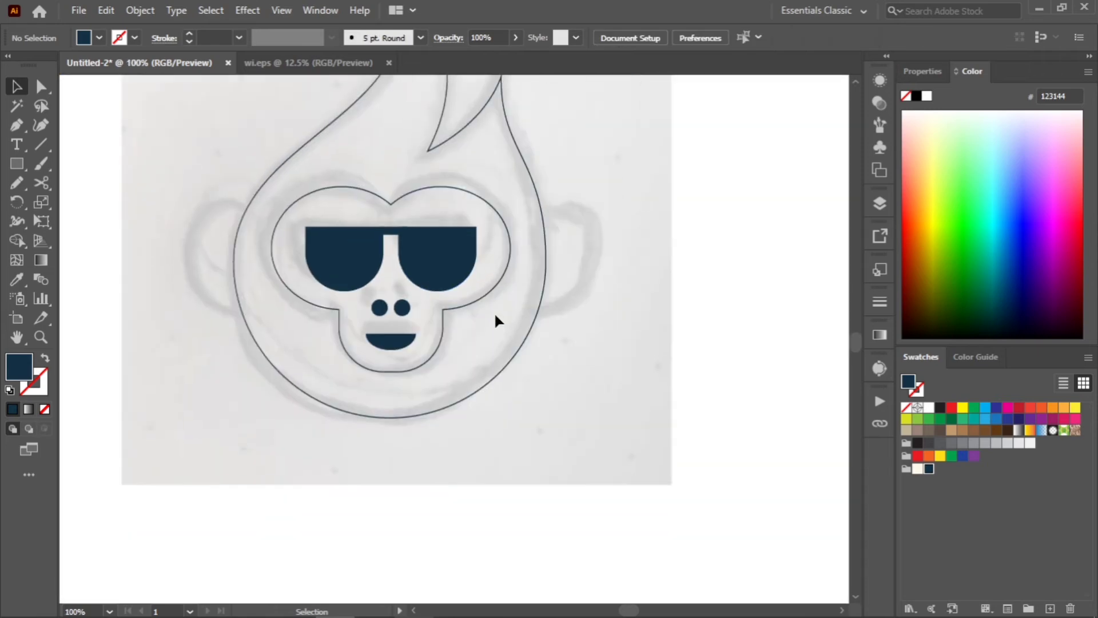
scroll(494, 311, "up", 1)
left_click_drag(451, 360, 452, 360)
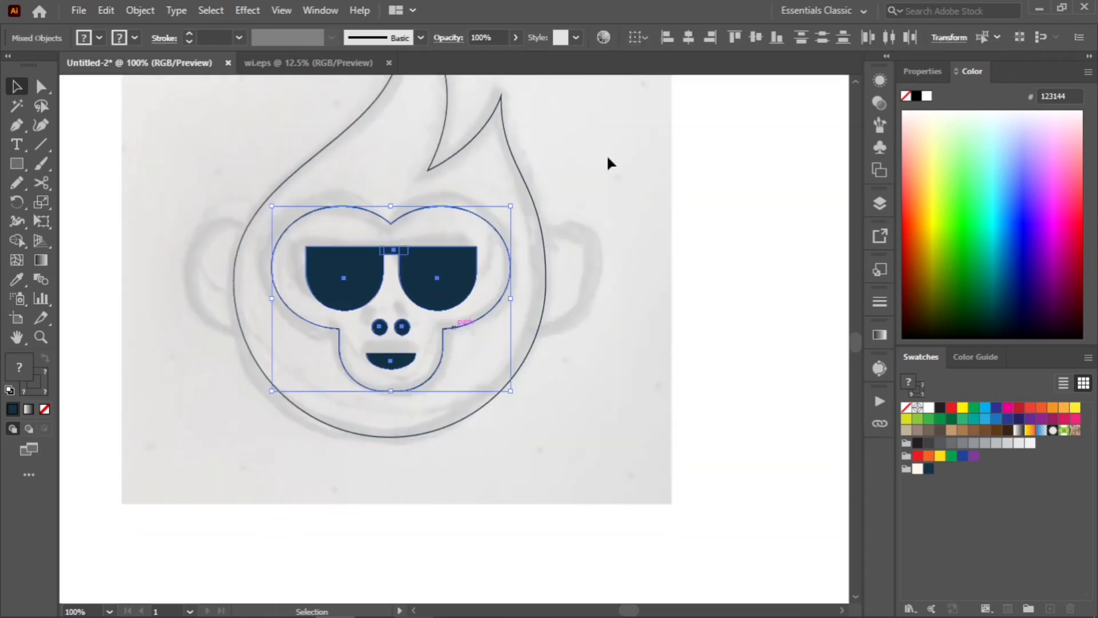
left_click(614, 201)
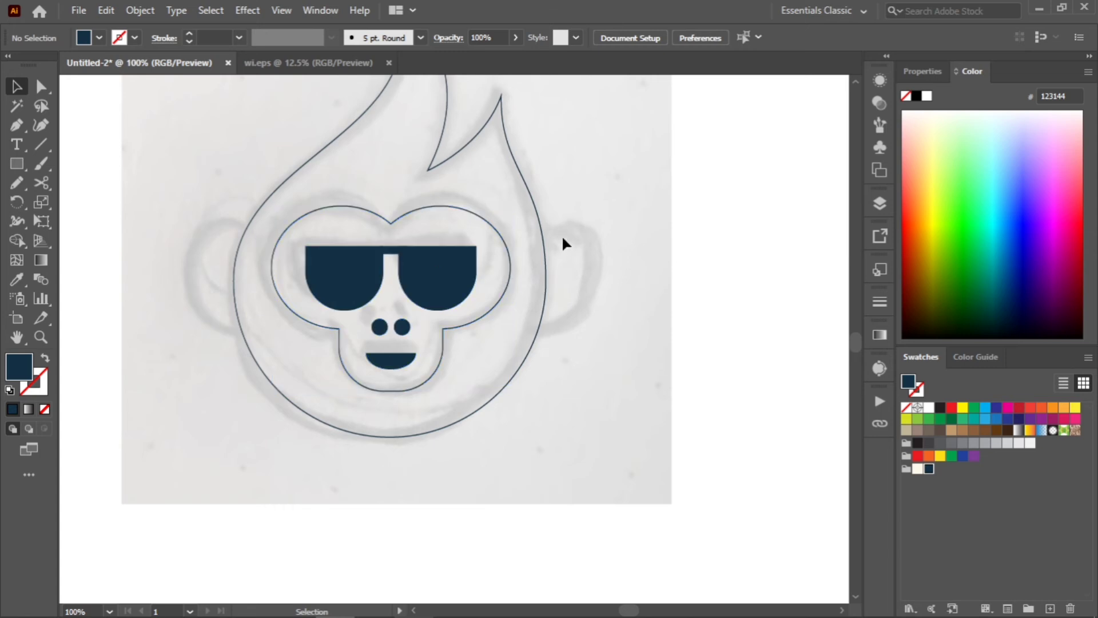
Draw a filled vertical ellipse over the sketched left ear and place a copy of it over the right ear
scroll(572, 243, "up", 1)
left_click_drag(17, 164, 98, 206)
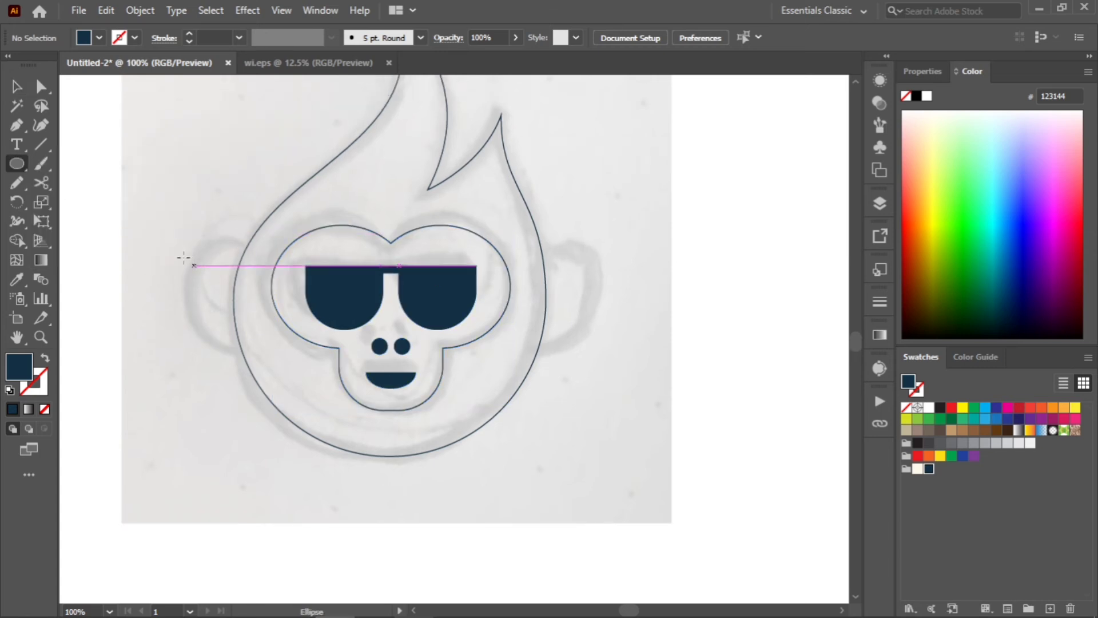
left_click_drag(194, 248, 261, 359)
key("v")
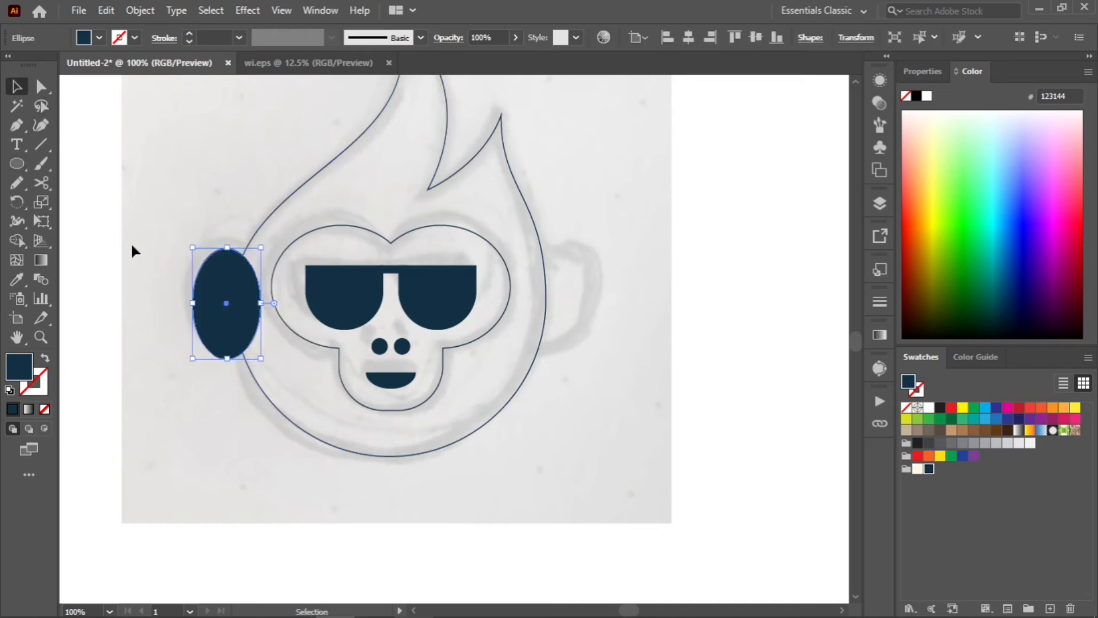
left_click(135, 247)
left_click_drag(228, 312, 560, 309, "alt")
left_click(265, 162)
scroll(264, 162, "up", 1)
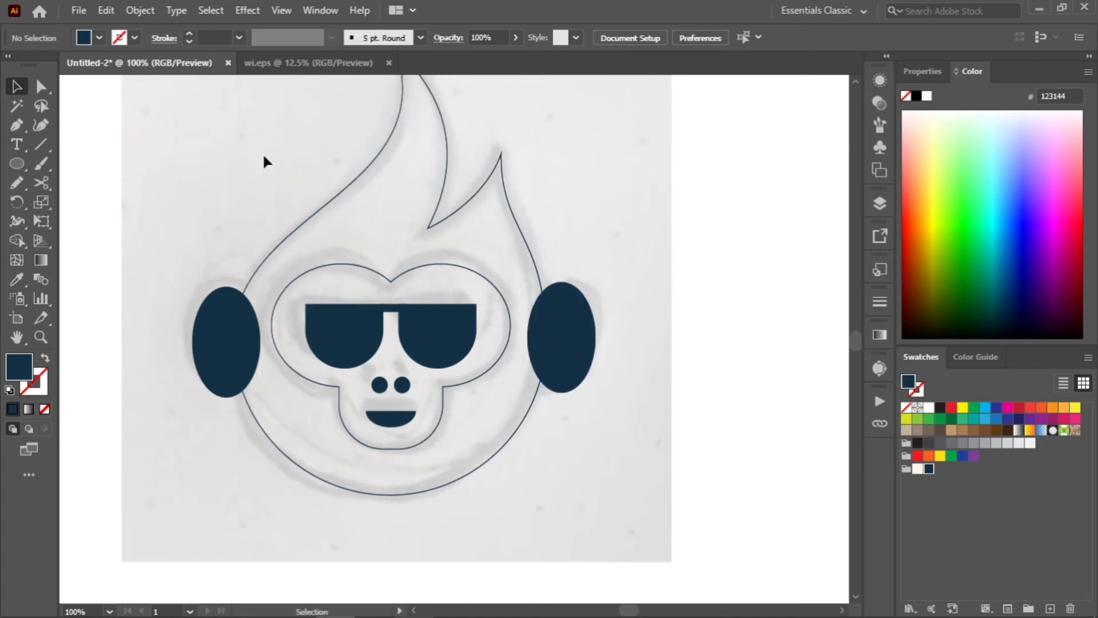
Unlock the monkey sketch image and delete it, keeping the vector shapes
left_click(140, 10)
left_click(269, 141)
left_click(686, 156)
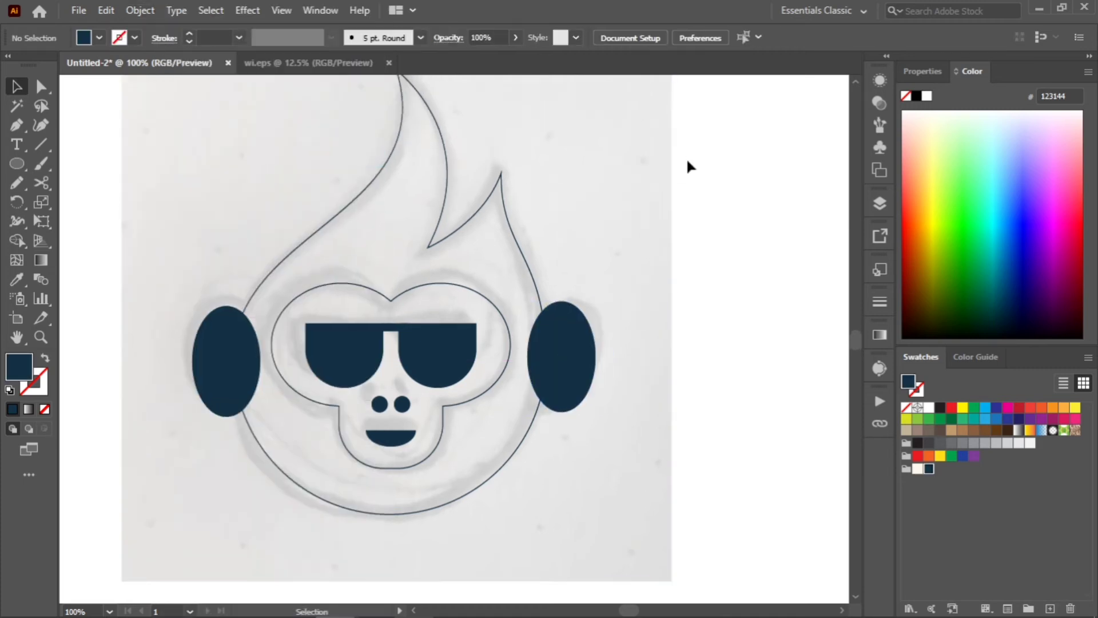
scroll(653, 170, "up", 2)
left_click(654, 174)
key("Delete")
scroll(567, 234, "down", 2)
Group the sunglasses with the nostrils and the mouth
left_click_drag(534, 184, 492, 217)
left_click(334, 338)
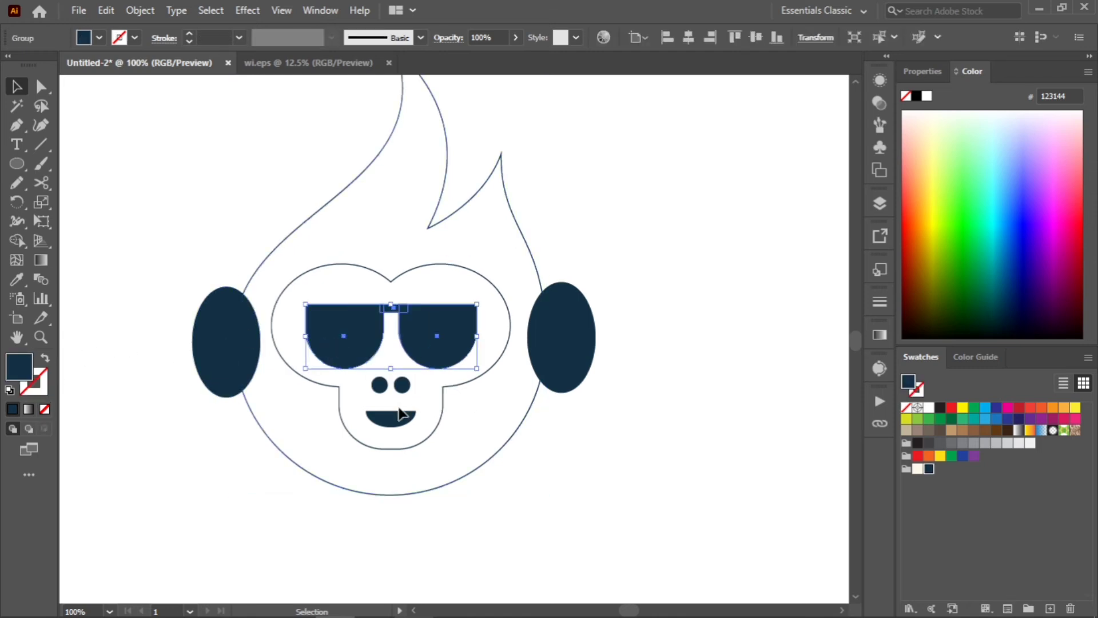
left_click(402, 390, "shift")
left_click(396, 416, "shift")
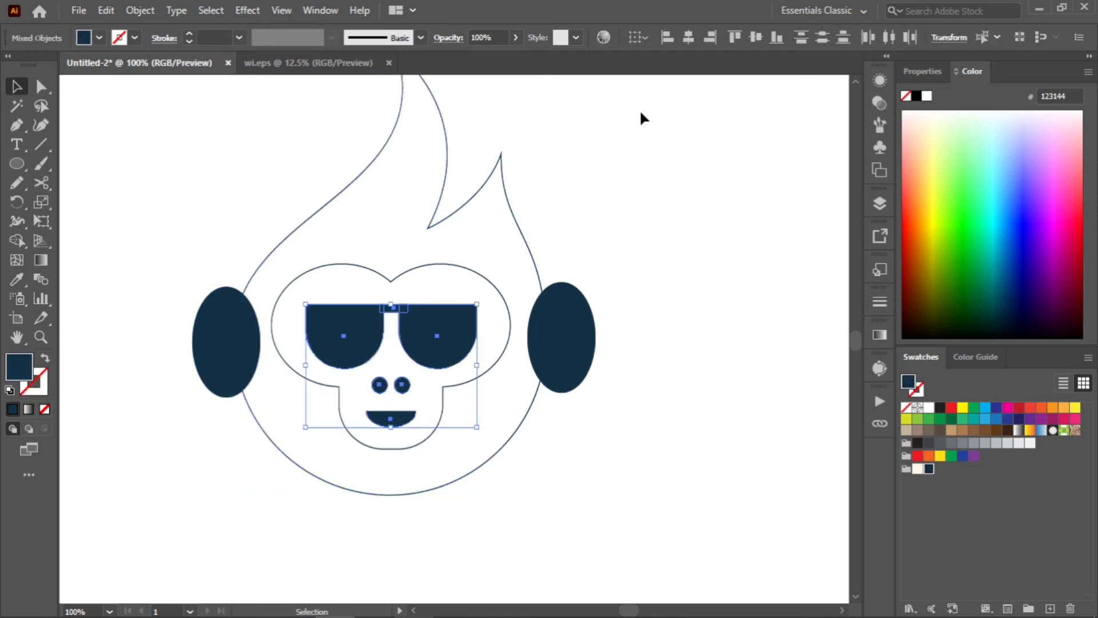
key("ctrl+g")
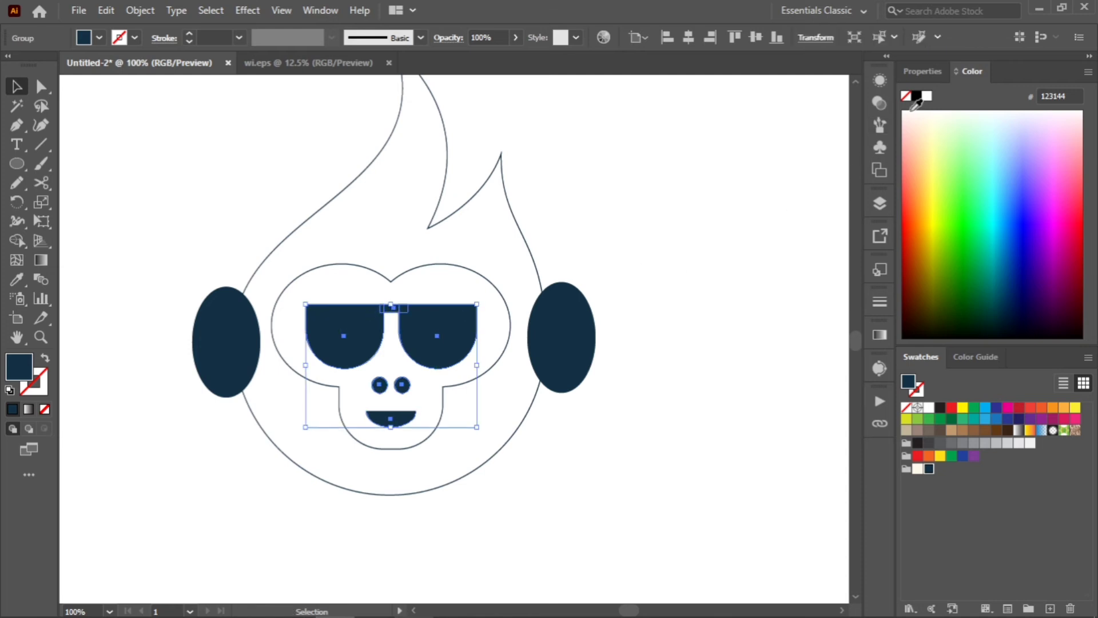
Fill the grouped features white and swap the face outline's stroke and fill to make it a solid navy shape
left_click(926, 97)
left_click(436, 298)
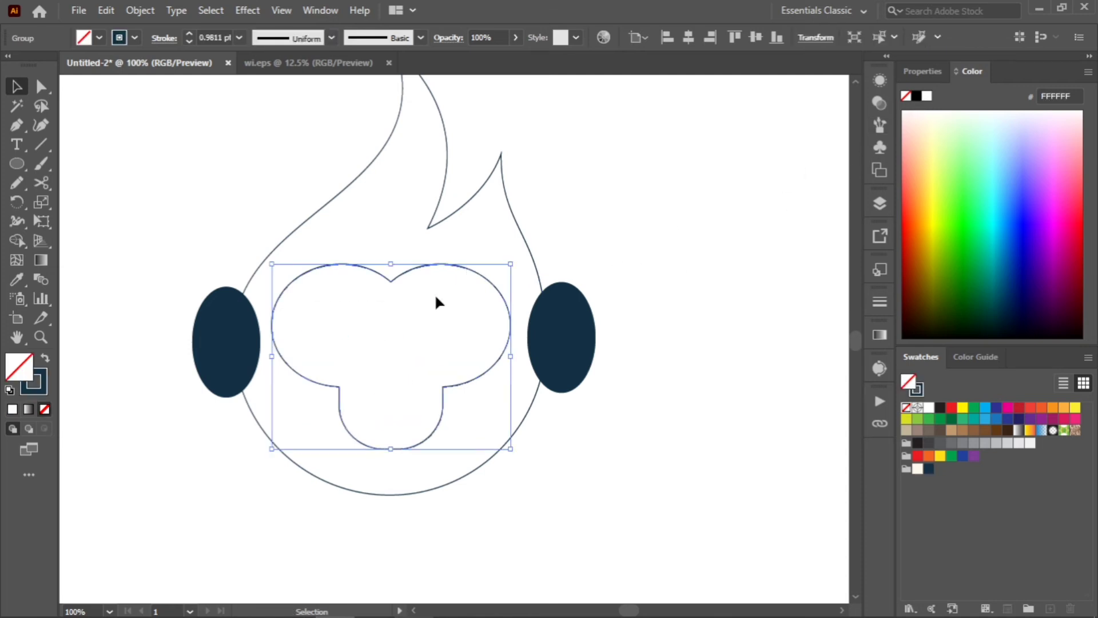
left_click(44, 359)
left_click(474, 178)
left_click_drag(534, 142, 452, 217)
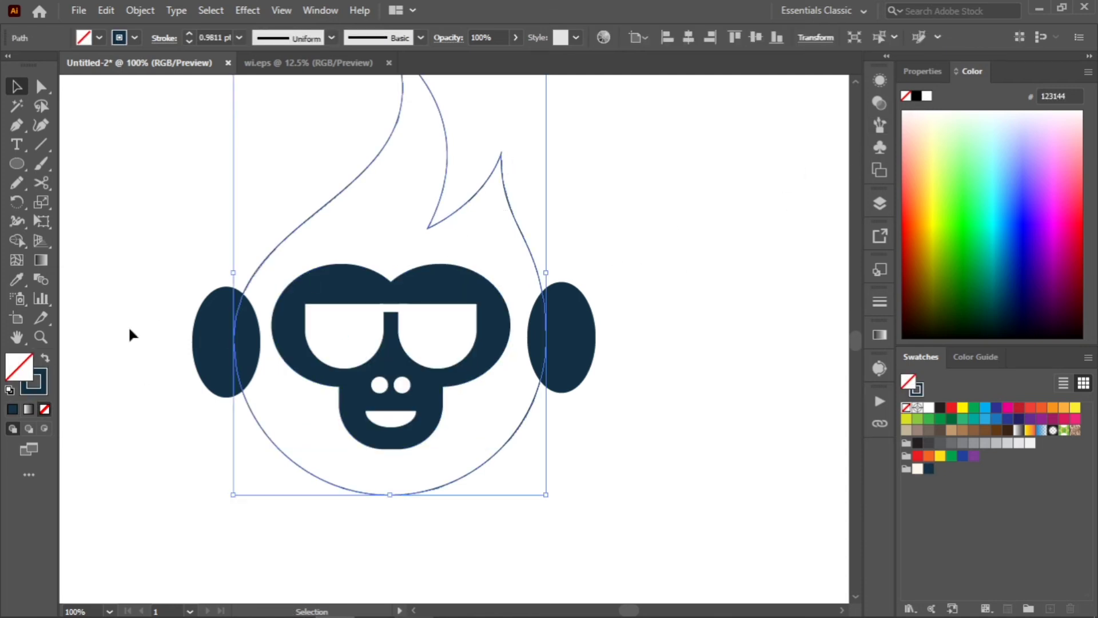
Recolour the grouped sunglasses, nostrils and mouth navy 123144 by sampling the face shape's fill
left_click(362, 315)
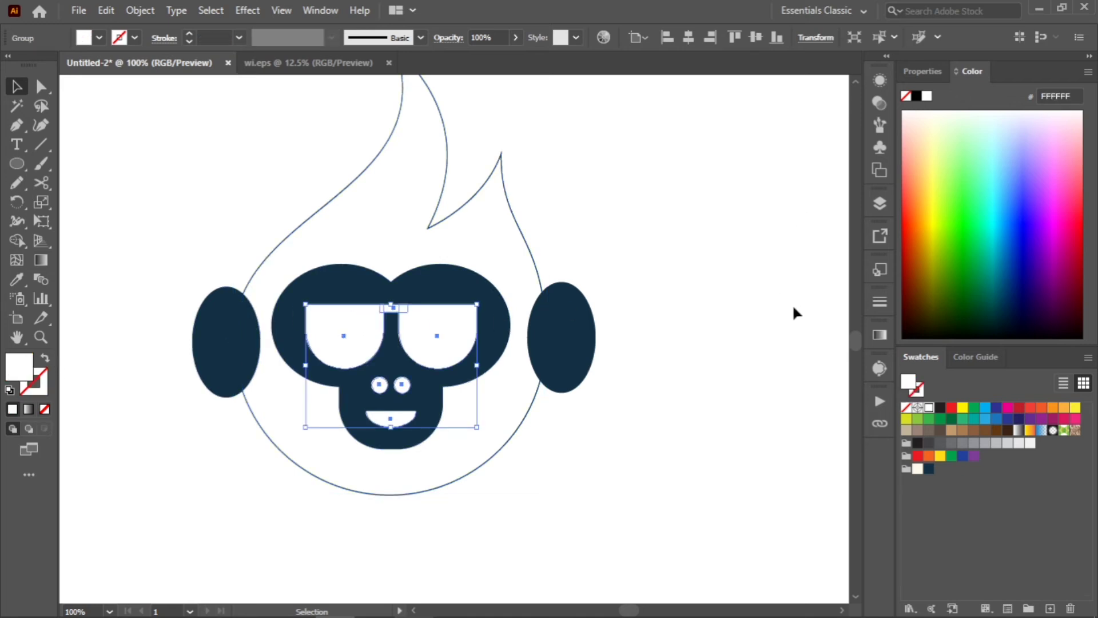
key("i")
left_click(446, 289)
key("v")
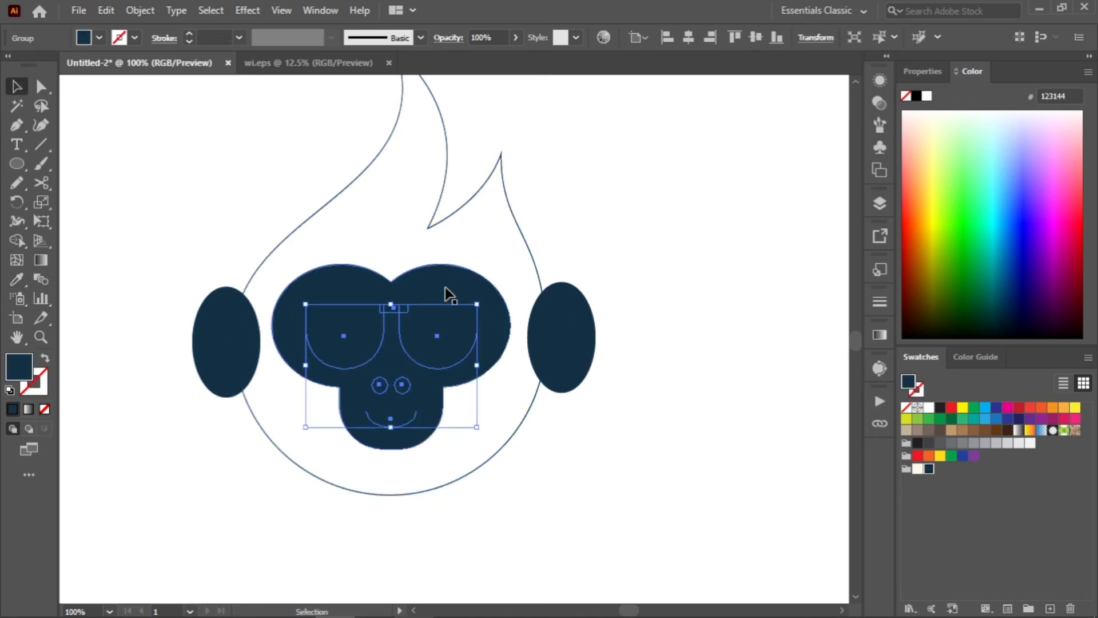
Fill the face shape white and turn the head-and-hair outline into a solid navy 123144 shape
left_click(463, 237)
left_click(458, 298)
left_click(927, 97)
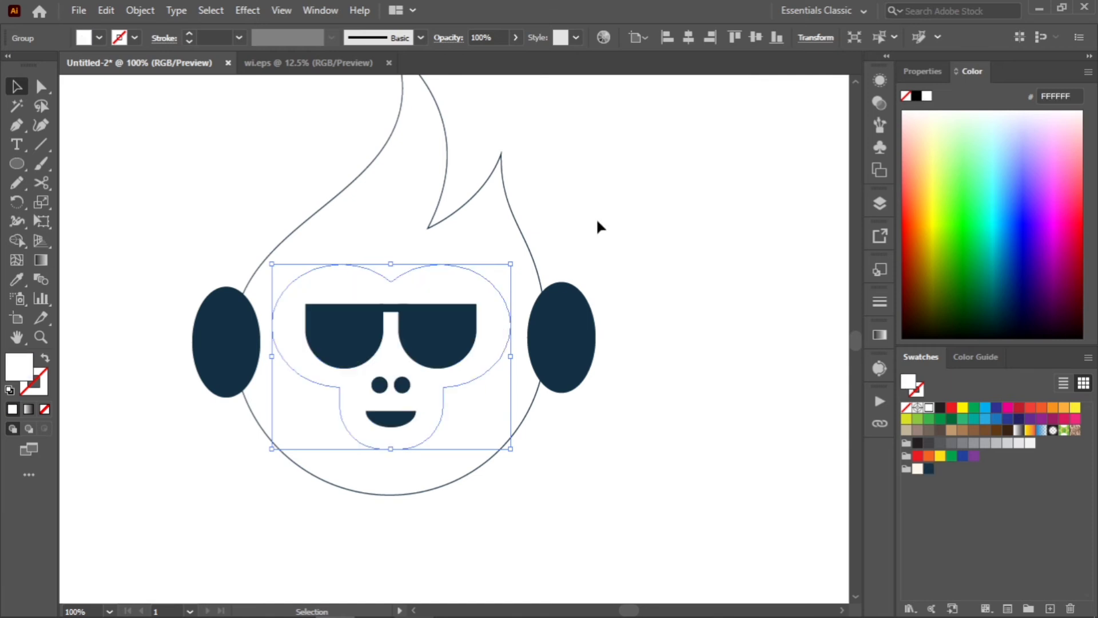
left_click_drag(544, 183, 489, 237)
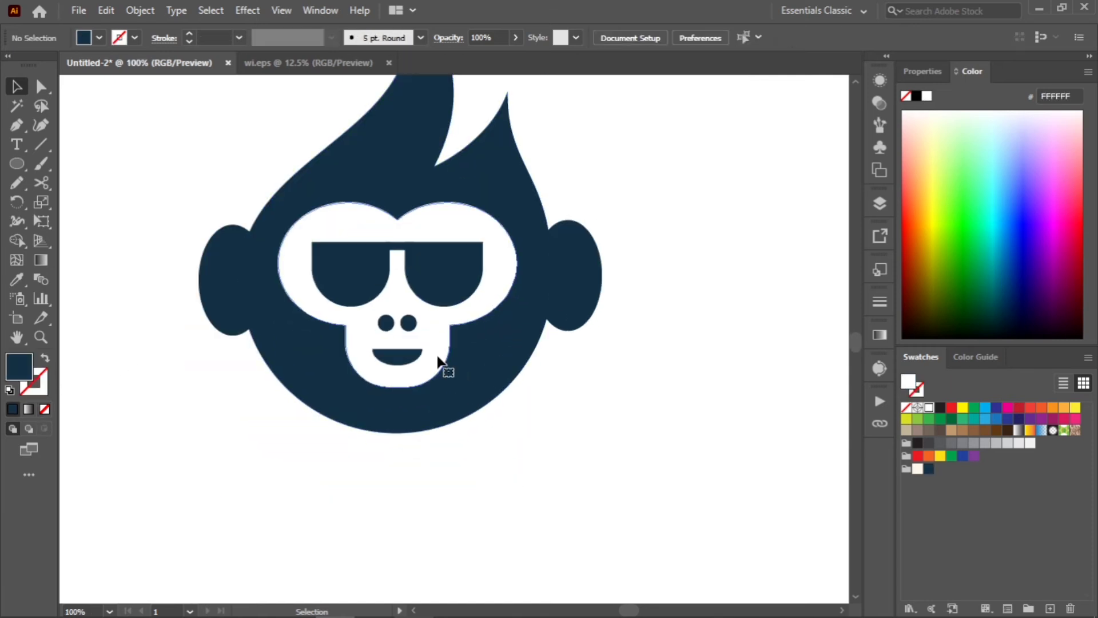
Enlarge the face grouped with its features slightly and nudge it down within the head
left_click(441, 361)
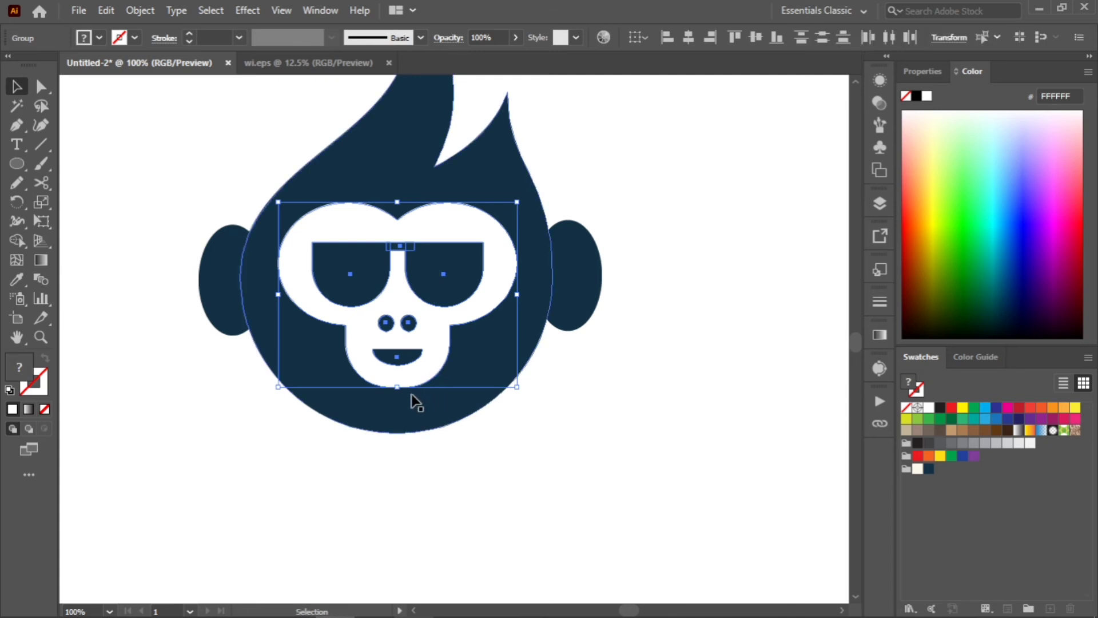
left_click_drag(397, 388, 398, 393)
key("Down")
key("Down")
key("Down")
key("Down")
key("Down")
key("Down")
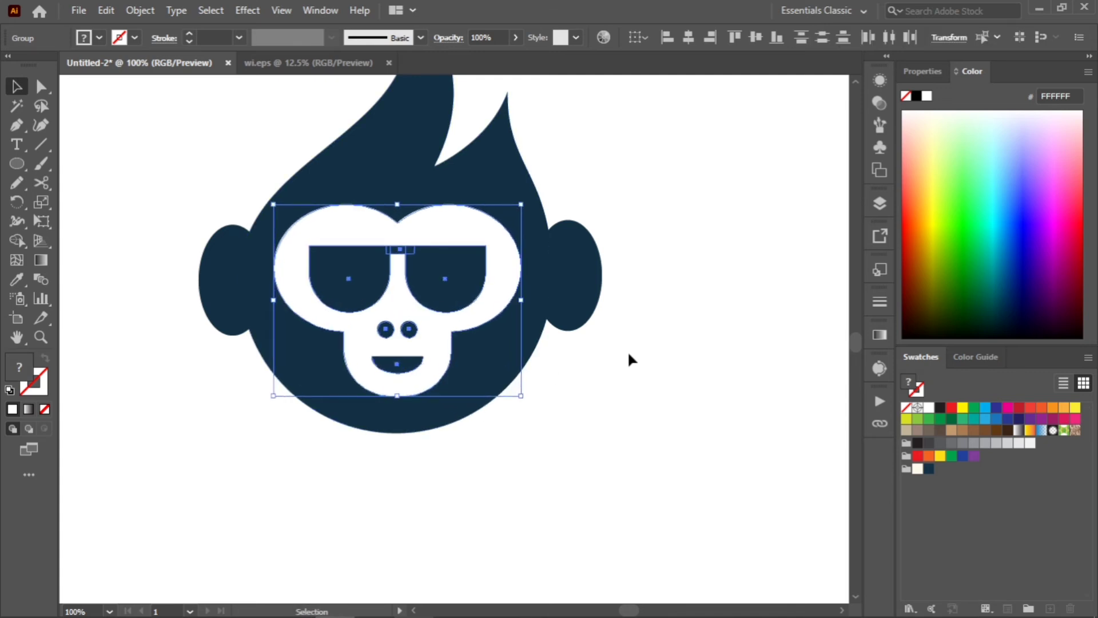
key("Down")
key("Down")
key("Down")
key("Down")
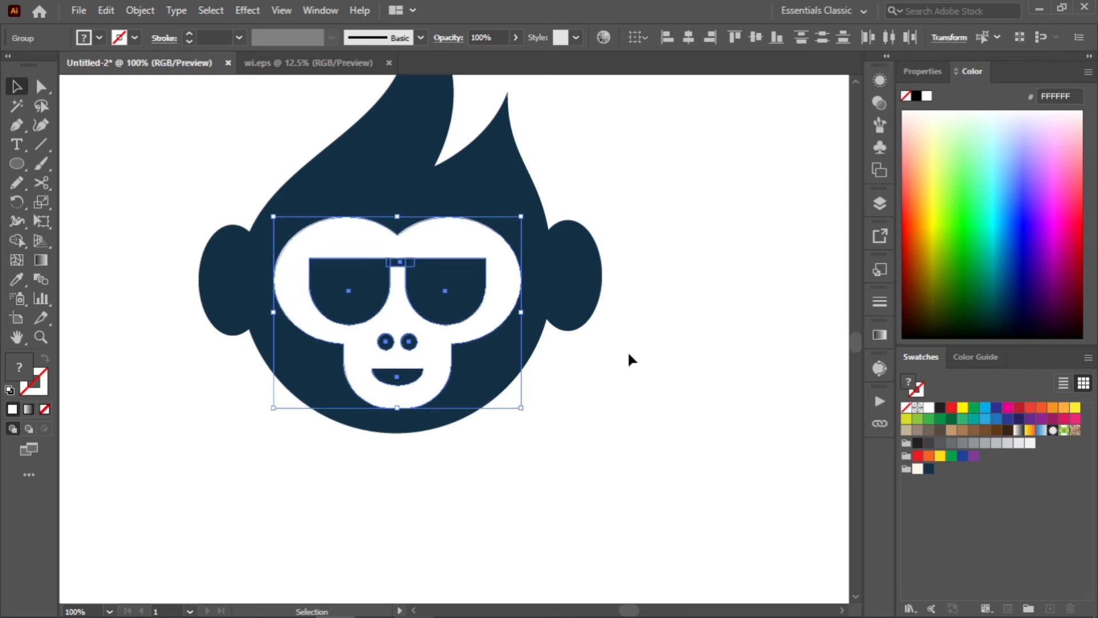
key("Up")
left_click(620, 355)
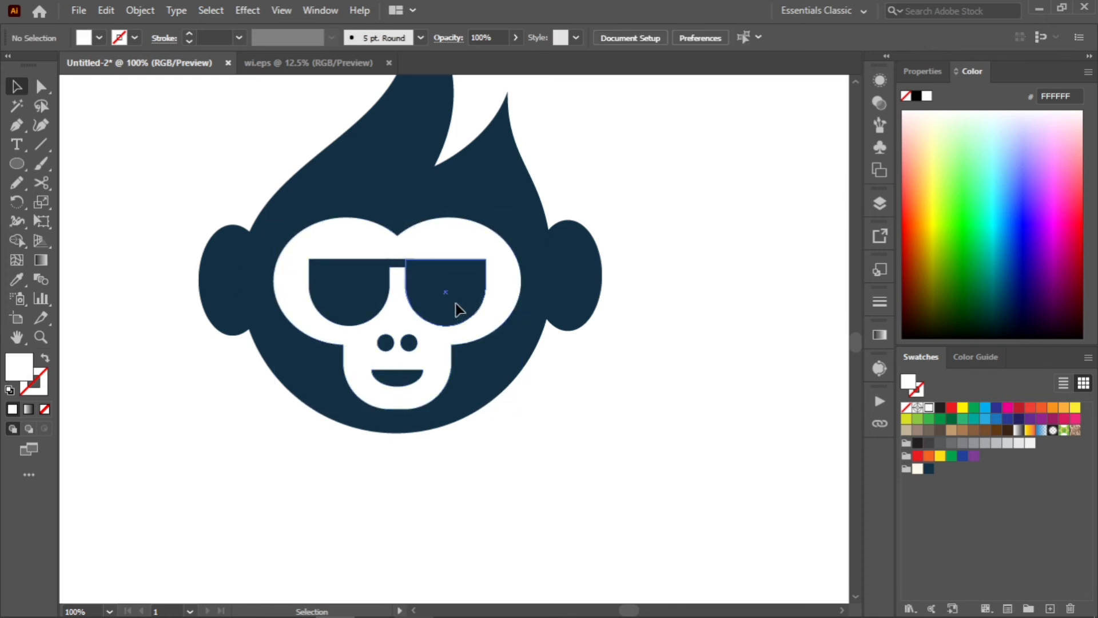
Isolate the face group and enlarge the sunglasses proportionally to about 167 by 63 px
double_click(450, 299)
left_click(450, 298)
scroll(395, 293, "up", 1)
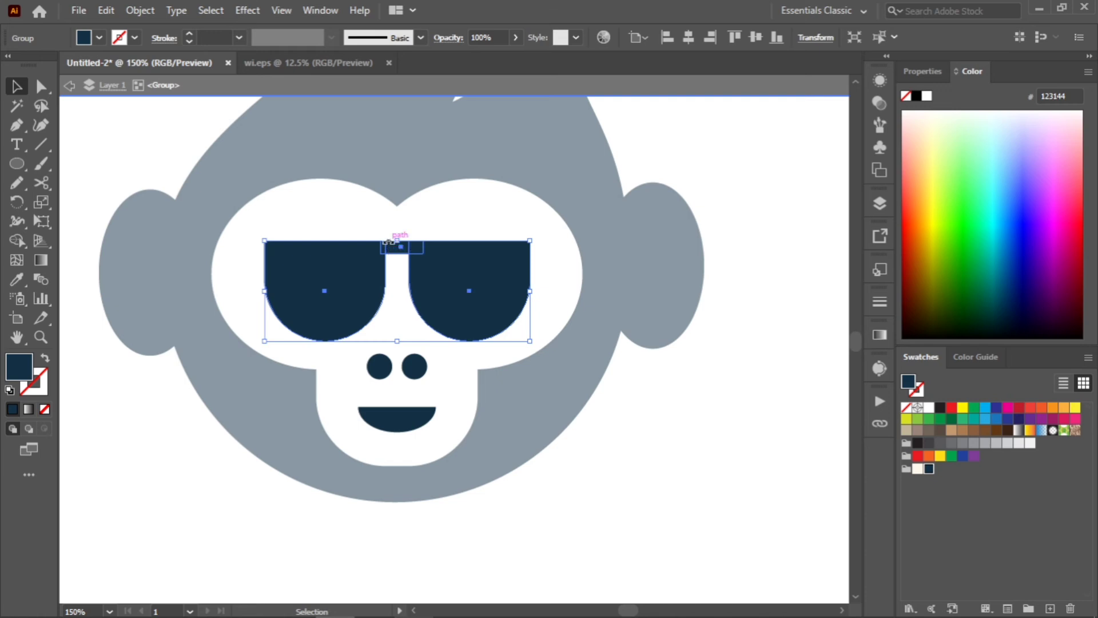
left_click_drag(398, 244, 394, 236)
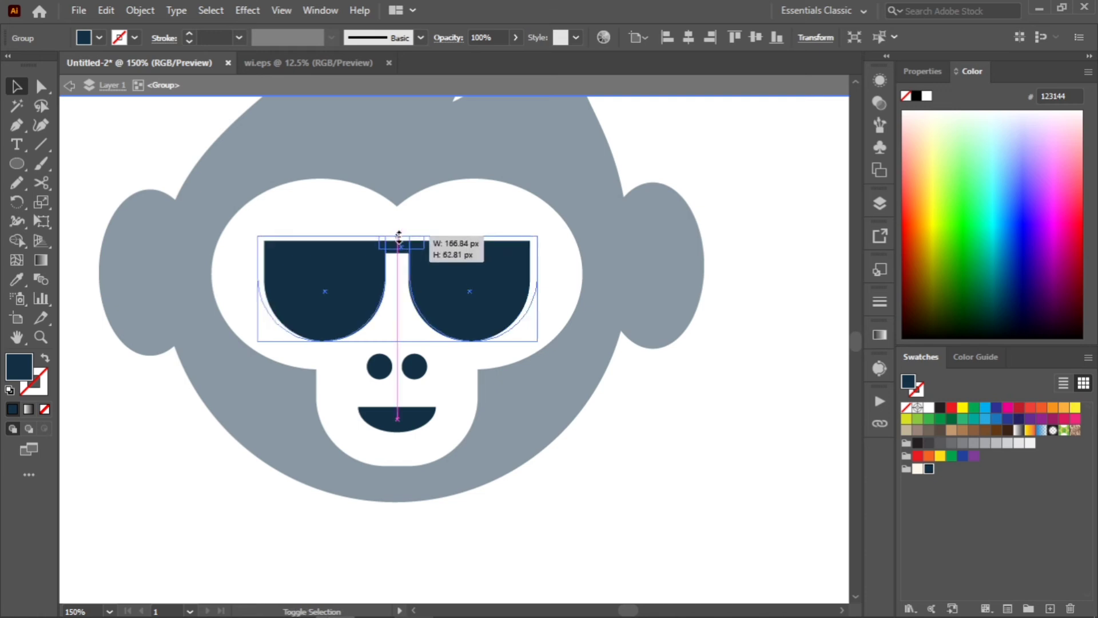
double_click(623, 348)
scroll(588, 366, "down", 2)
scroll(588, 366, "down", 1)
scroll(543, 332, "up", 2)
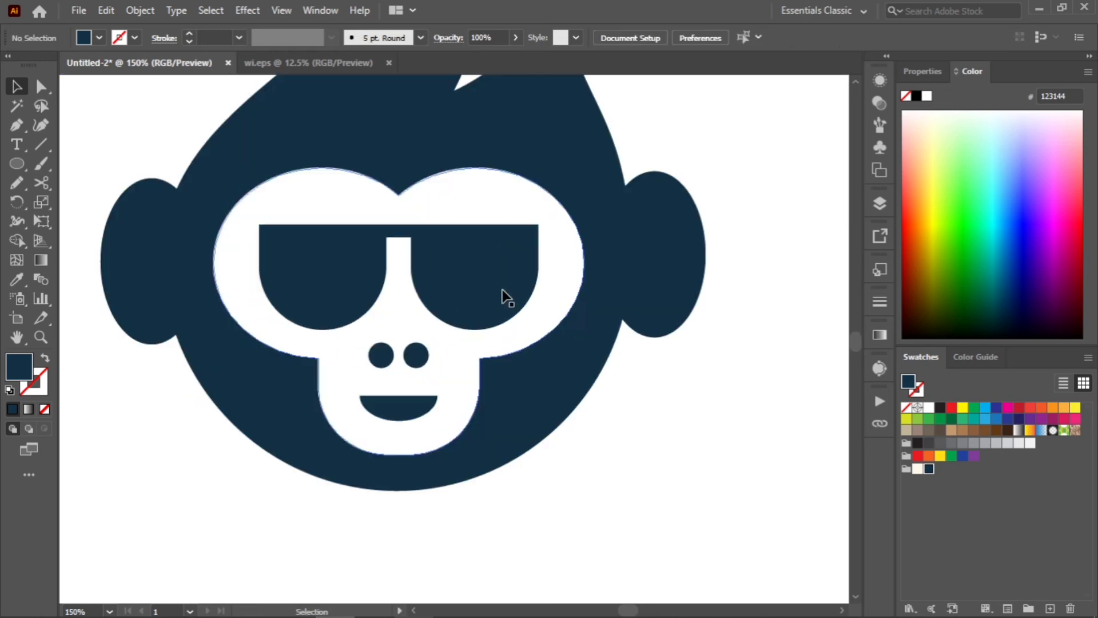
Isolate the face group again and enlarge the sunglasses slightly further, extending them from their lower edge
double_click(503, 297)
left_click(503, 297)
left_click_drag(400, 332, 403, 335)
double_click(655, 361)
scroll(591, 378, "down", 3)
scroll(592, 378, "down", 1)
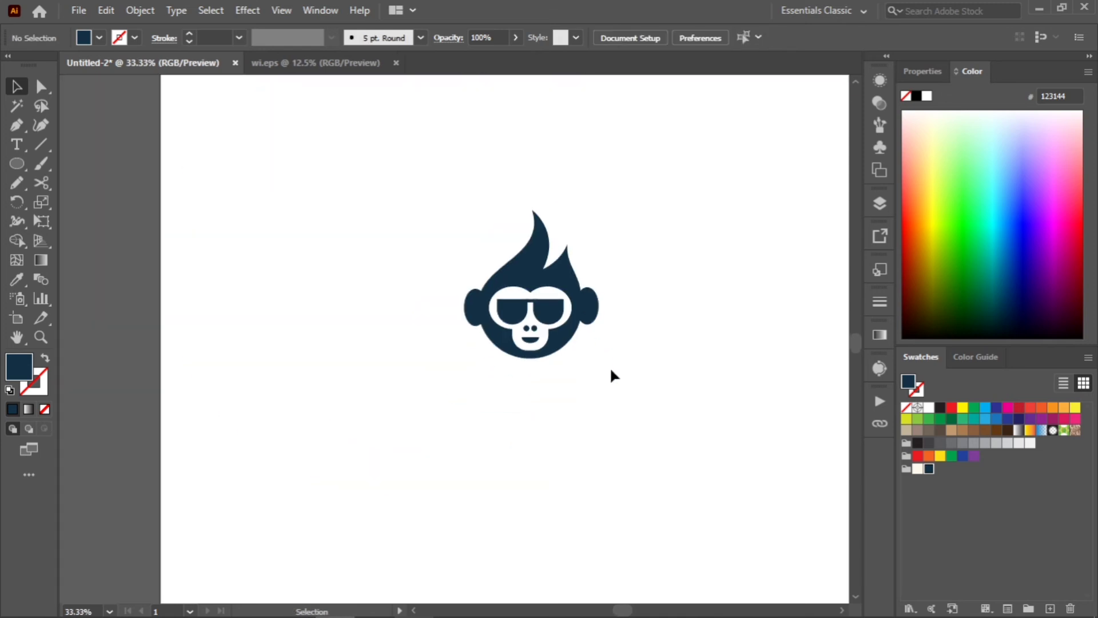
Shrink both ear ellipses together proportionally to about 58.5 by 94.7 px each
scroll(578, 331, "up", 3)
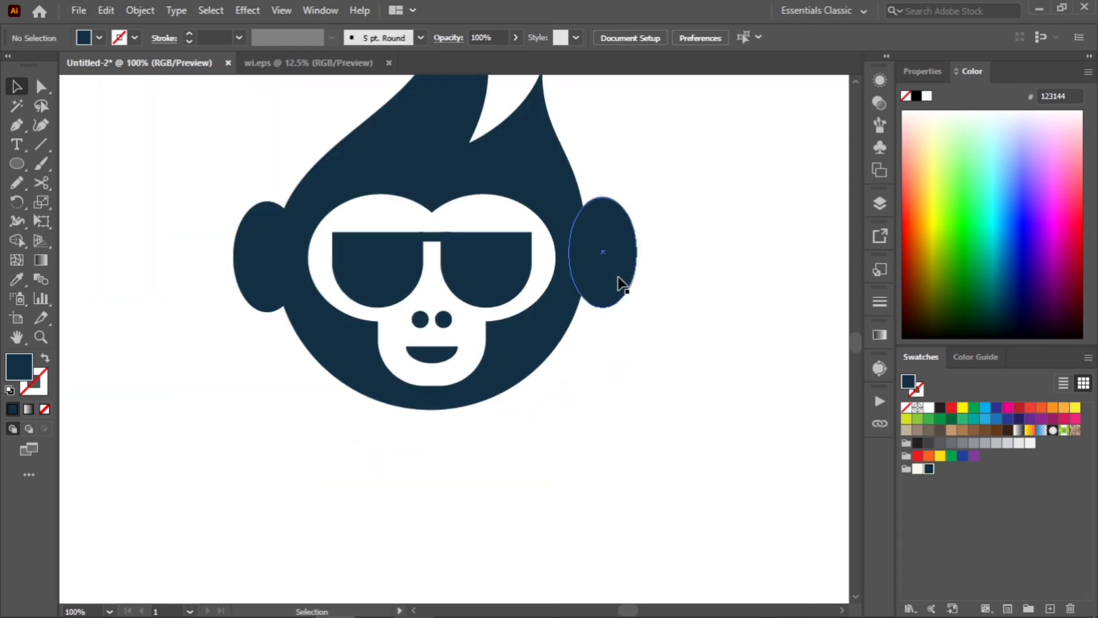
left_click(606, 278)
left_click(268, 293, "shift")
left_click_drag(637, 255, 628, 255)
left_click(642, 258)
Select both ears and nudge them down together along the sides of the head
left_click(614, 265)
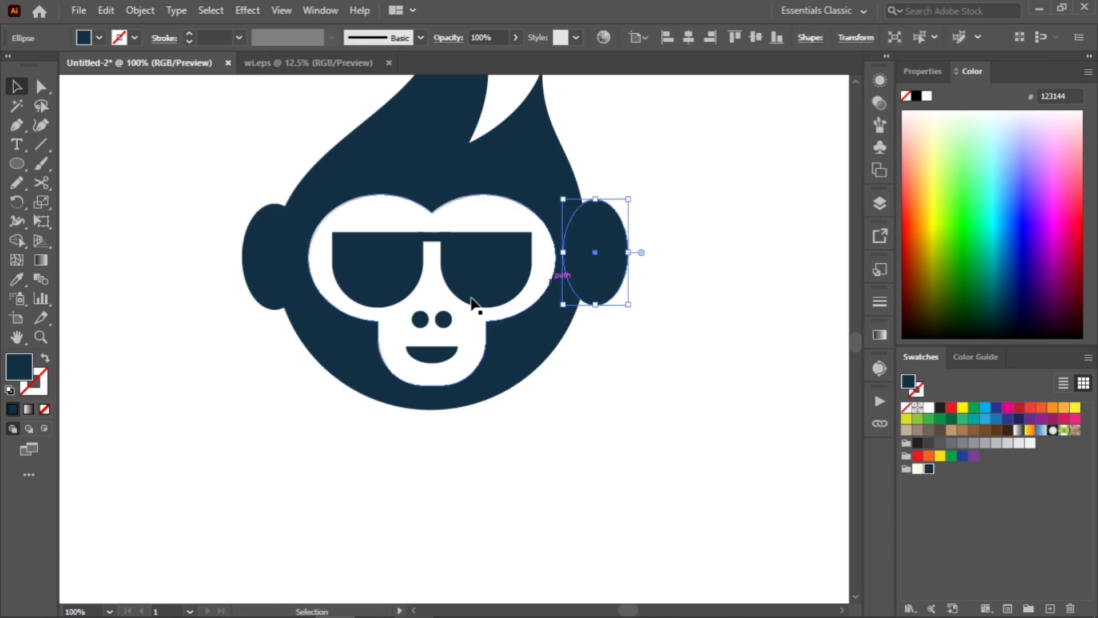
left_click(250, 303)
left_click(269, 274)
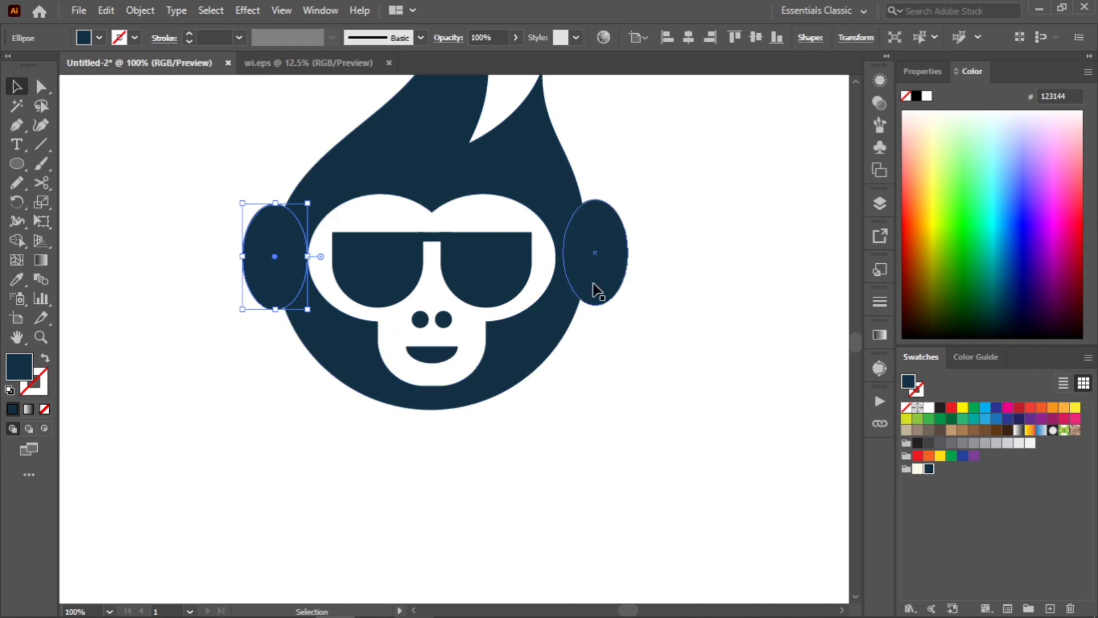
left_click(608, 275, "shift")
key("Down")
key("Down")
key("Down")
key("Down")
key("Down")
key("Down")
key("Down")
key("Down")
key("Down")
key("Down")
key("Down")
key("Down")
key("Down")
key("Down")
key("Down")
key("Down")
key("Down")
key("Down")
key("Down")
key("Down")
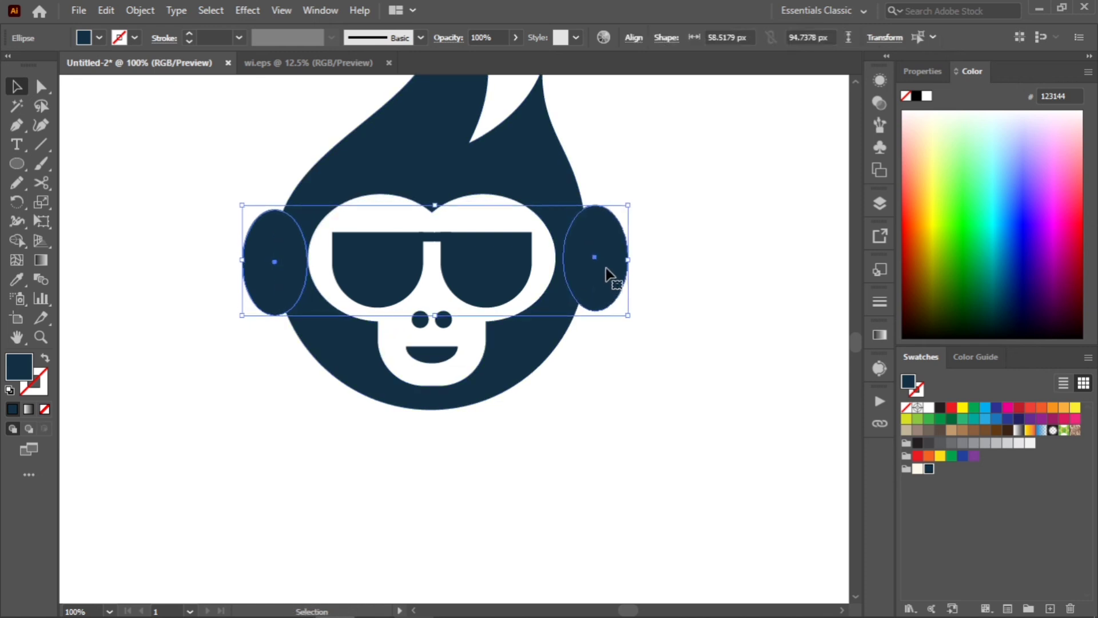
key("Down")
key("Down")
key("Down")
key("Down")
key("Down")
key("Down")
key("Down")
key("Down")
key("Down")
key("Down")
key("Down")
key("Down")
key("Down")
key("Down")
key("Down")
key("Down")
key("Down")
key("Down")
key("Down")
key("Down")
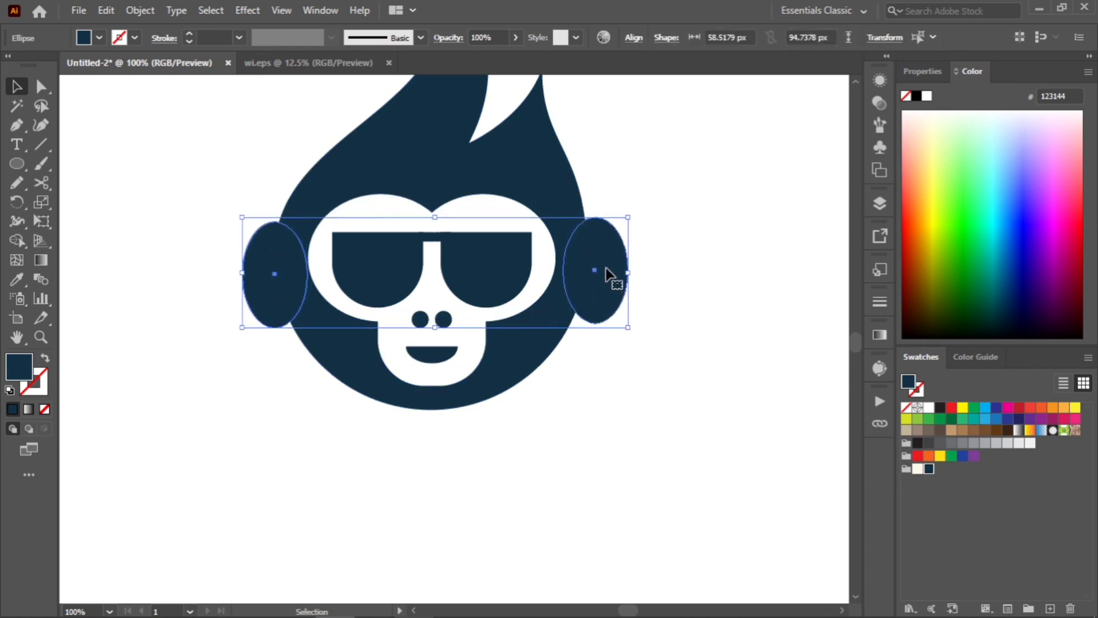
left_click(588, 359)
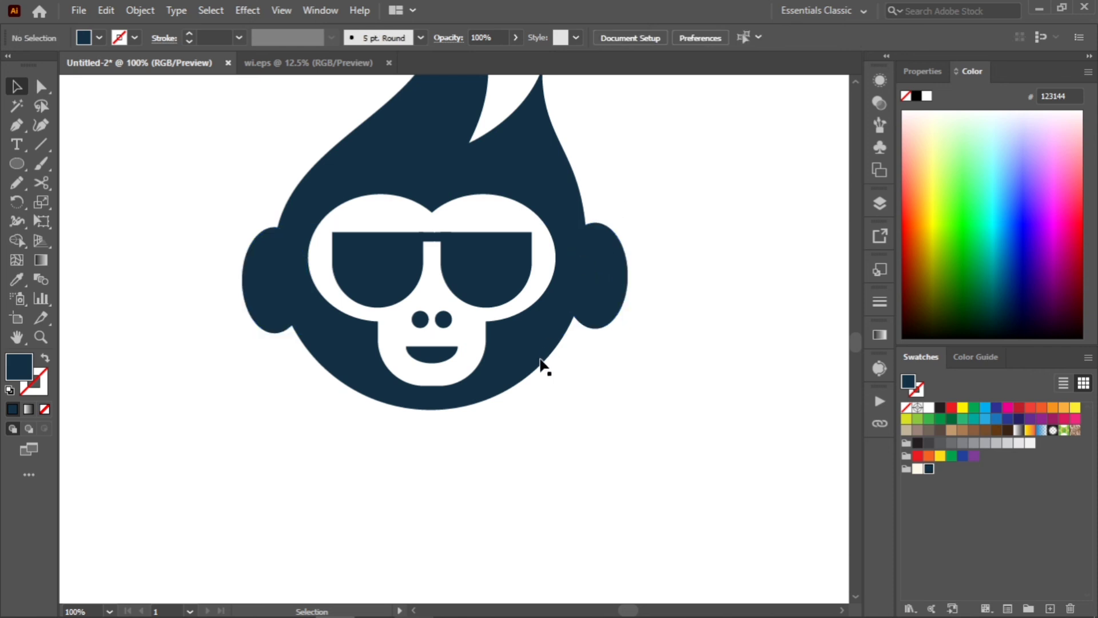
Undo the last ear nudges and move both ears partway back up the head
scroll(539, 360, "down", 2)
key("ctrl+z")
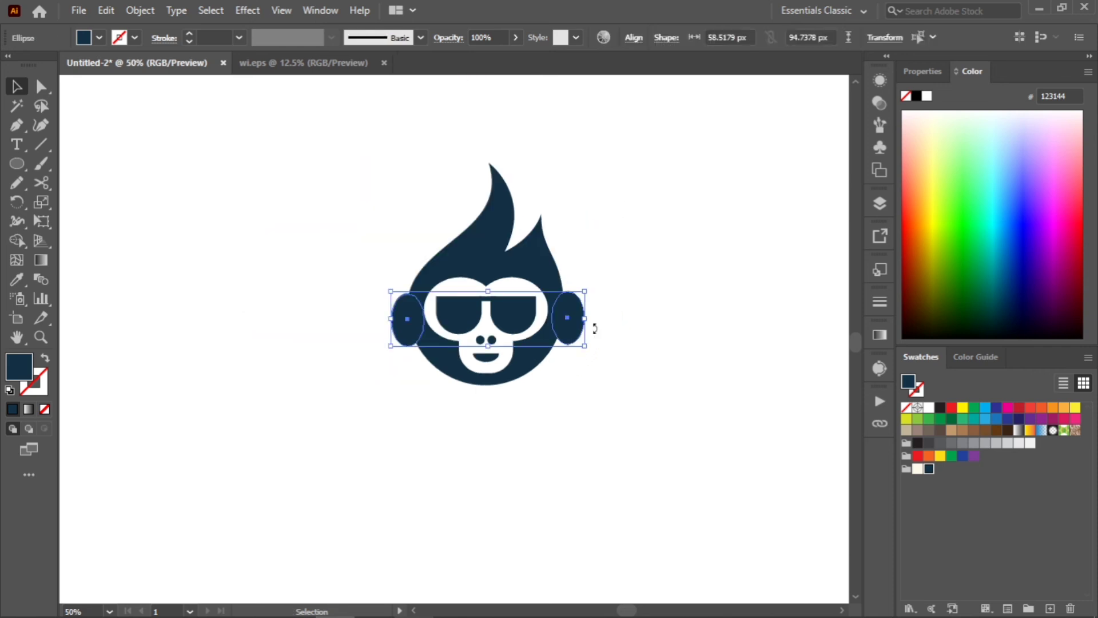
key("Up")
key("Up")
key("Up")
key("Up")
key("Up")
key("Up")
key("Up")
key("Up")
key("Up")
key("Up")
key("Up")
key("Up")
key("Up")
key("Up")
key("Up")
key("Up")
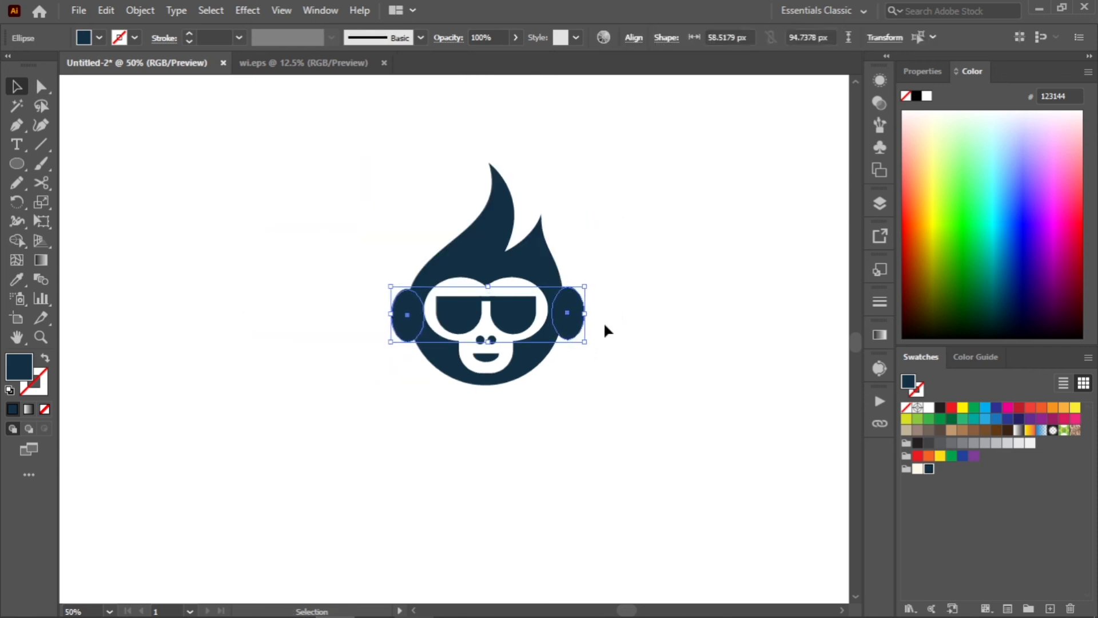
left_click(606, 324)
key("ctrl+z")
key("Up")
key("Up")
key("Up")
key("Up")
key("Up")
key("Up")
key("Up")
key("Up")
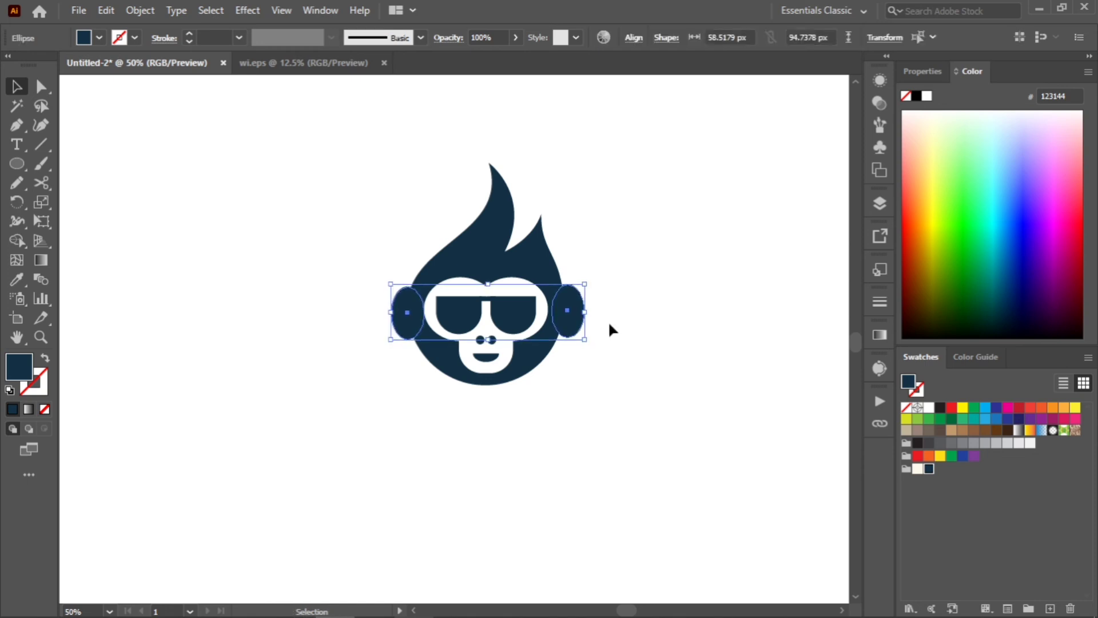
left_click(605, 323)
Delete the right ear ellipse so only the left ear remains on the head
scroll(538, 321, "up", 1)
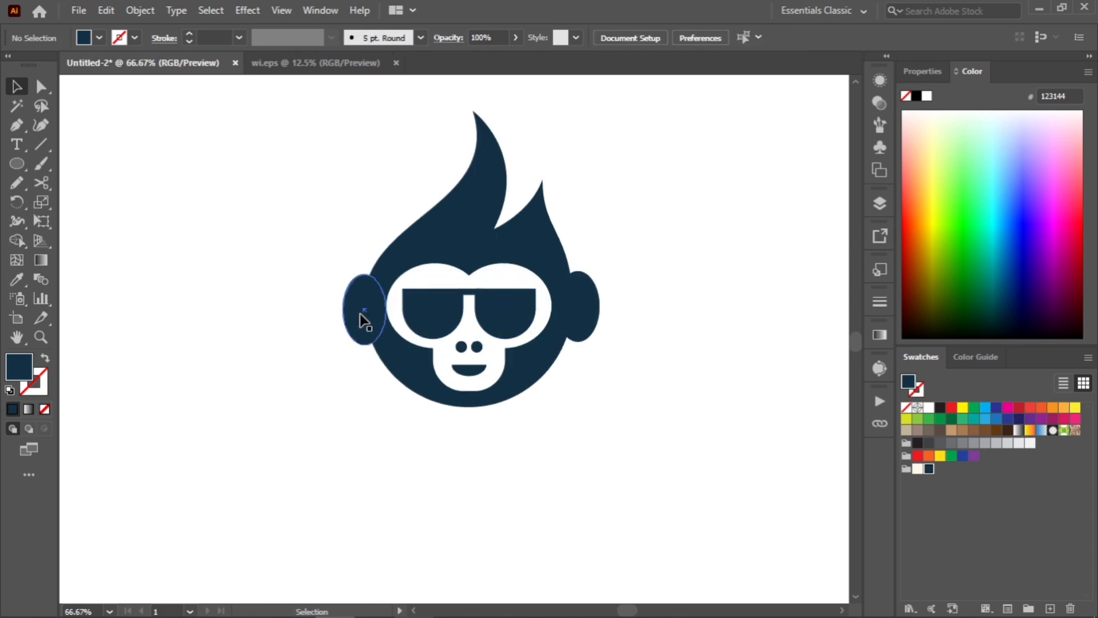
left_click(363, 321)
left_click(616, 312)
left_click(576, 314)
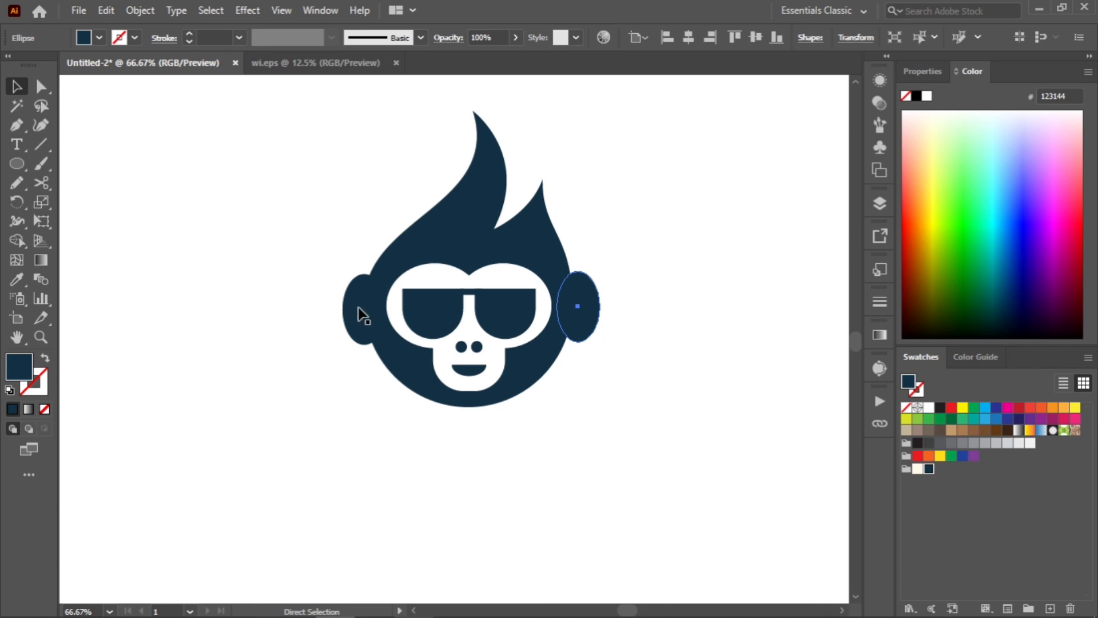
Tilt the left ear ellipse slightly against the side of the head
scroll(362, 315, "up", 2)
left_click(360, 338)
left_click_drag(421, 392, 432, 397)
left_click(238, 360)
scroll(407, 351, "down", 2)
Duplicate the tilted left ear to the right side of the head and reflect the copy horizontally
left_click_drag(367, 326, 597, 309)
right_click(596, 378)
mouse_move(703, 282)
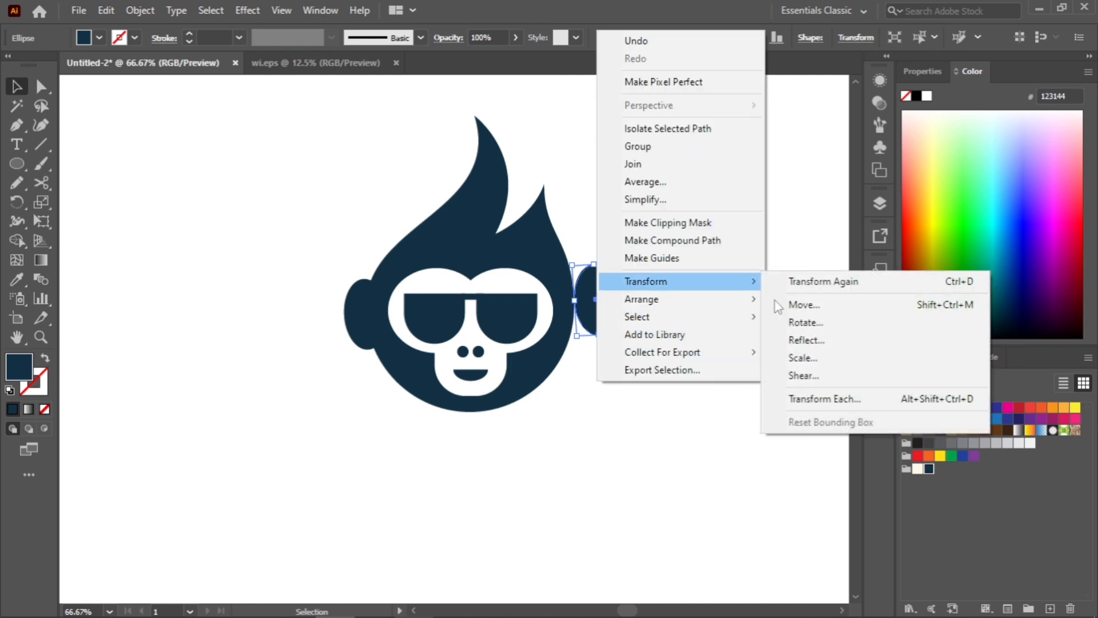
left_click(806, 339)
left_click(883, 377)
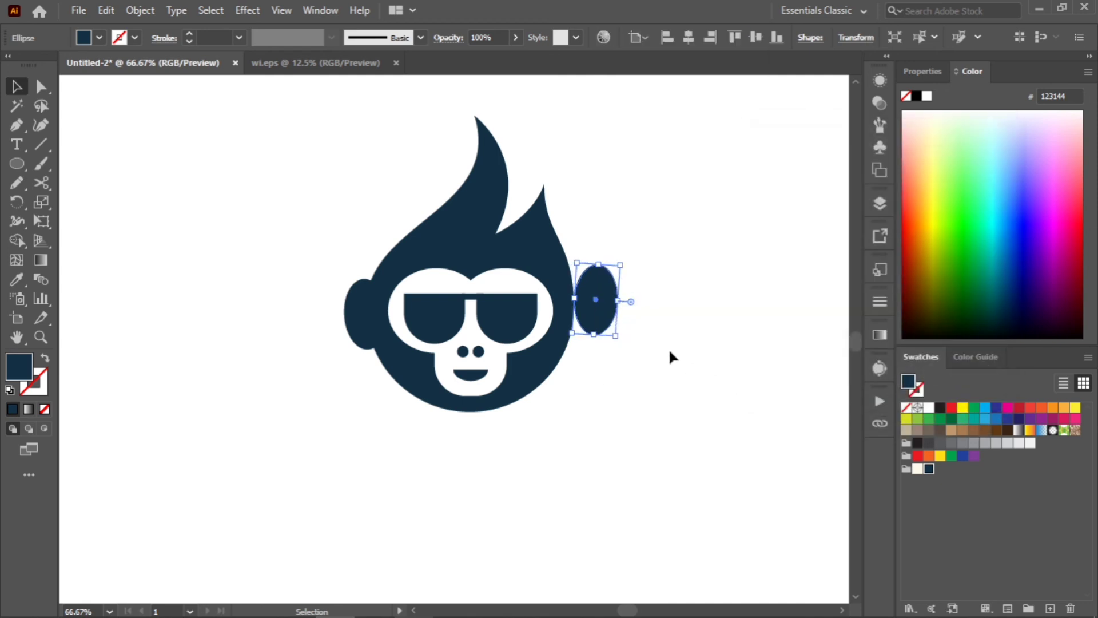
Move the mirrored ear against the head's right edge and align both ears on their vertical centers
left_click(669, 352)
left_click_drag(589, 321, 580, 325)
left_click(360, 323, "shift")
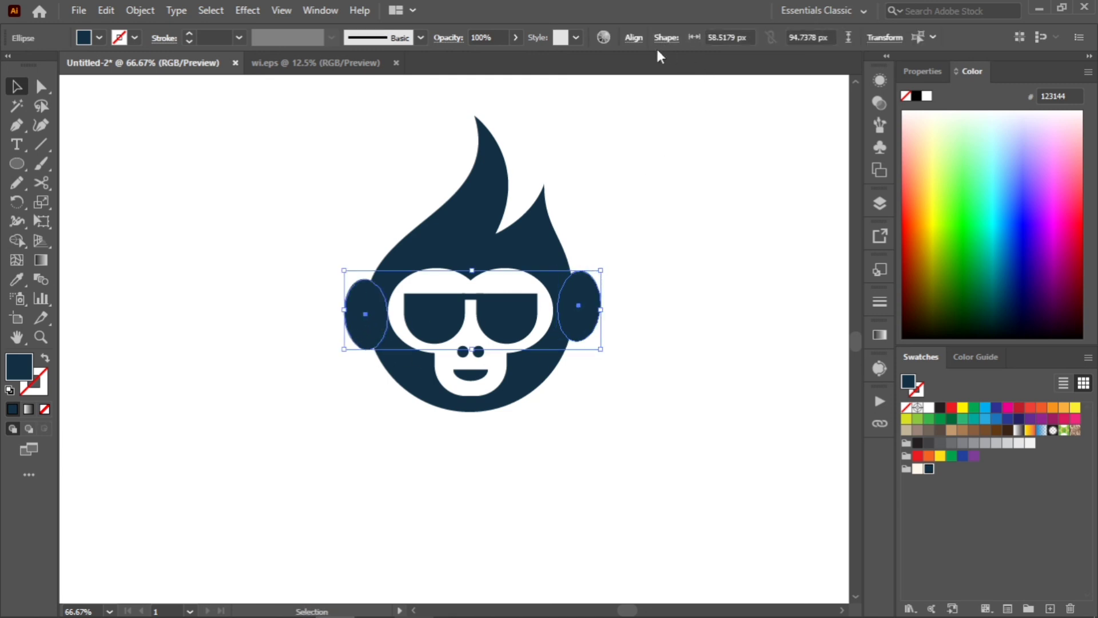
left_click(634, 38)
left_click(599, 83)
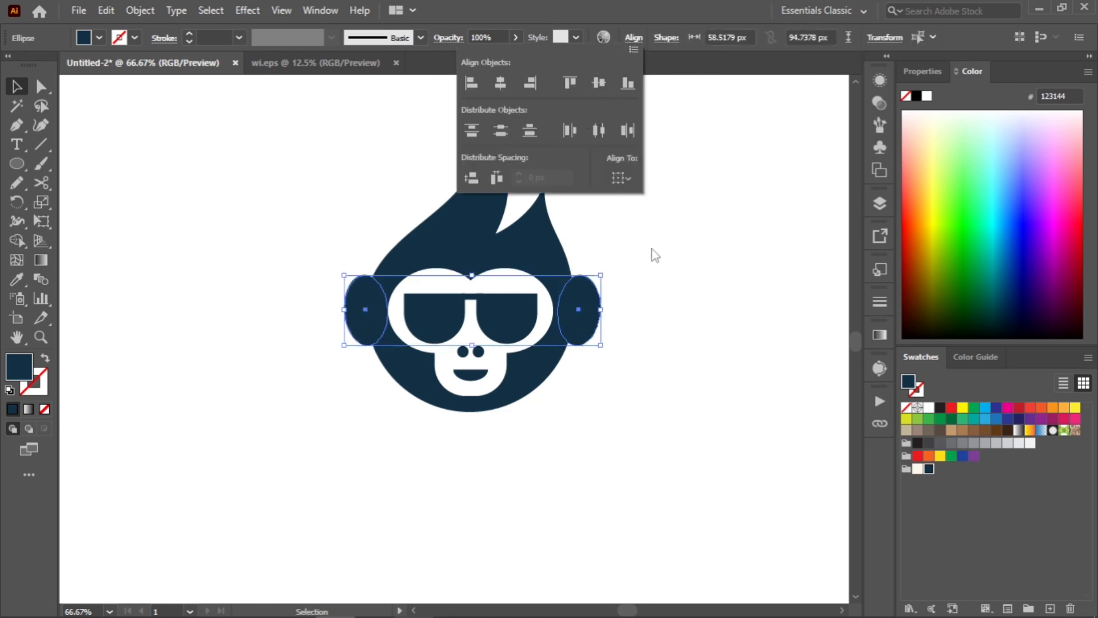
left_click(640, 256)
Select the whole logo and center the ears, head and face on one shared vertical axis
left_click_drag(635, 222, 304, 427)
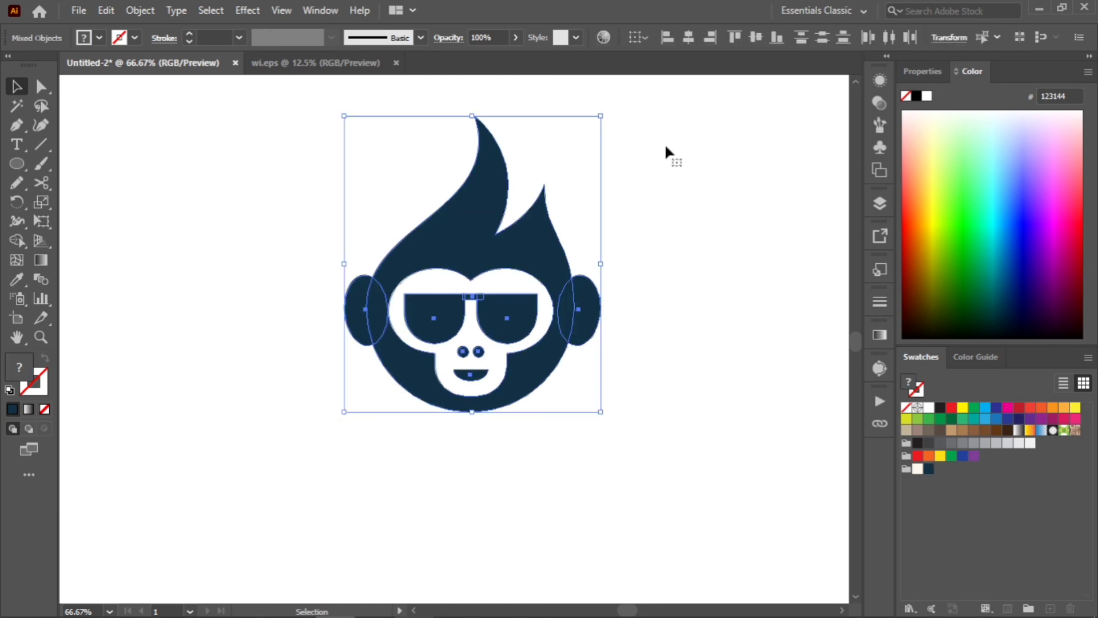
left_click(636, 219)
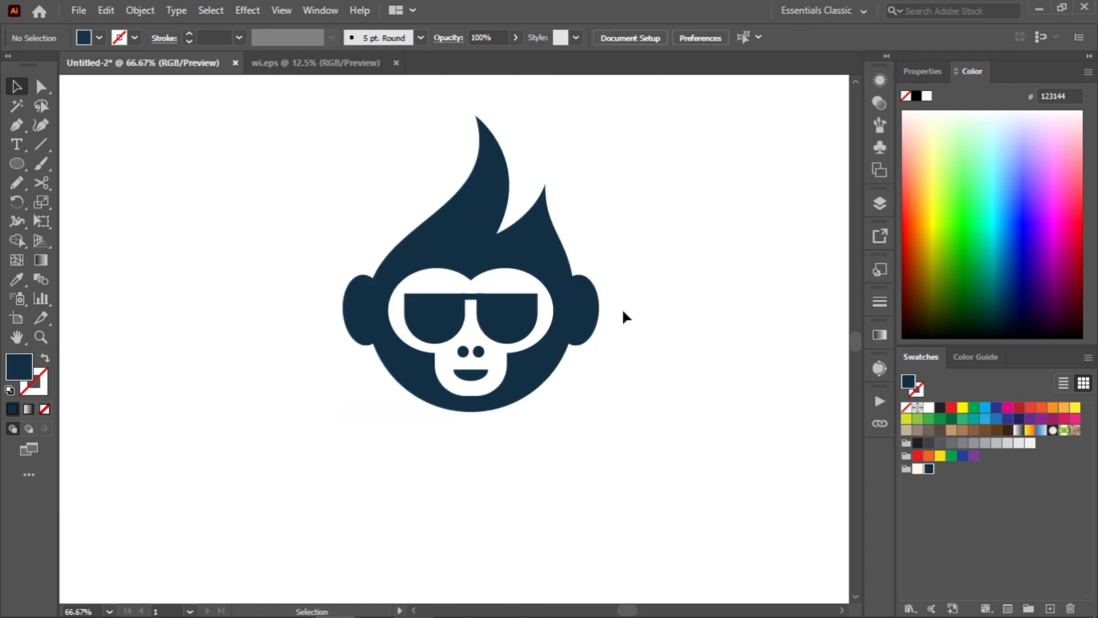
scroll(616, 319, "down", 2)
left_click_drag(633, 285, 564, 262)
scroll(577, 292, "down", 1)
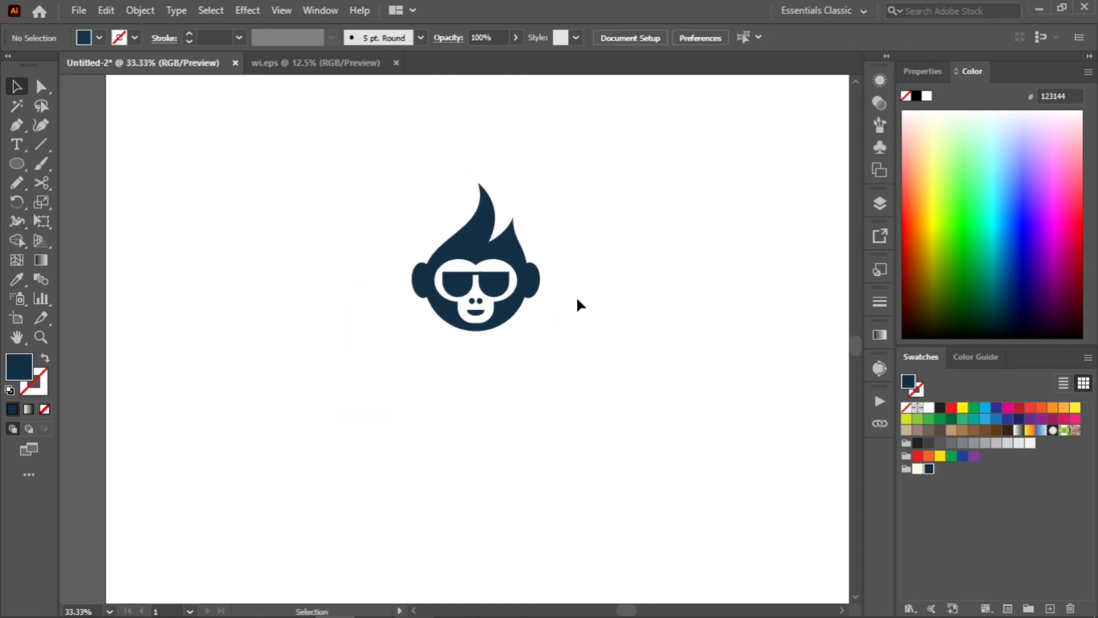
Shrink the face group slightly and proportionally within the head
scroll(561, 291, "up", 1)
left_click(452, 297)
left_click(461, 271, "shift")
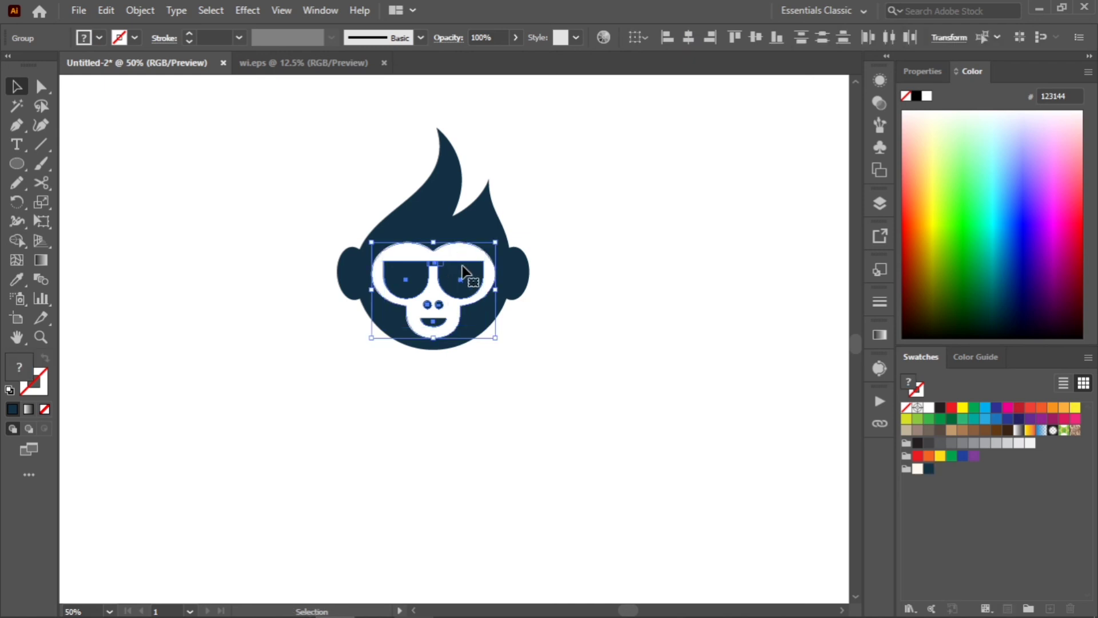
scroll(433, 322, "up", 2)
left_click_drag(433, 359, 434, 356)
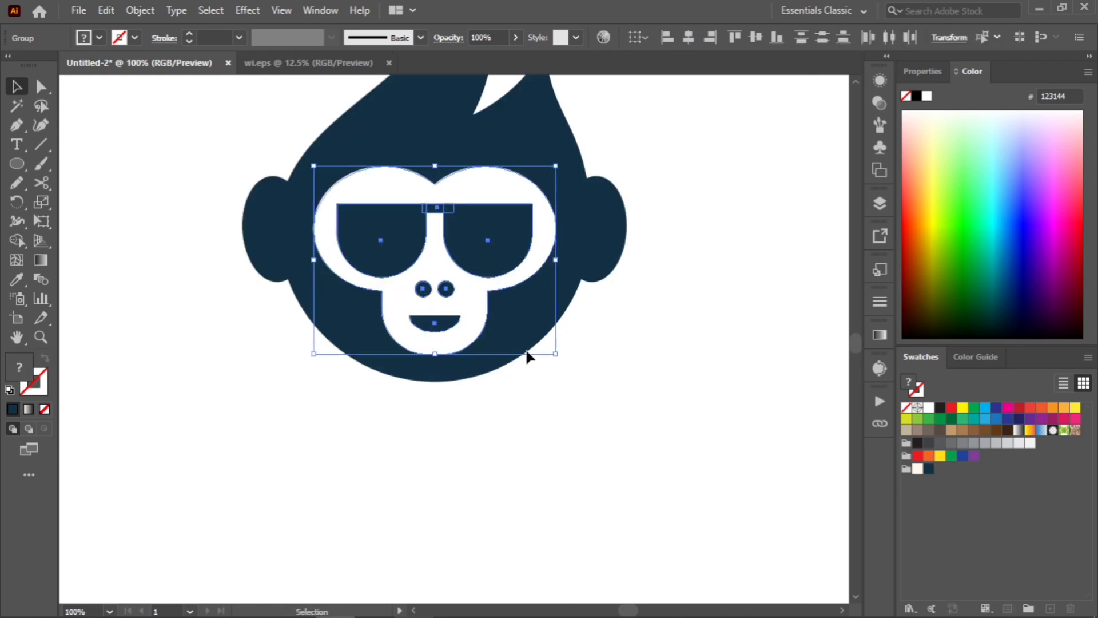
left_click(571, 312)
scroll(571, 312, "down", 1)
scroll(566, 297, "down", 2)
scroll(558, 257, "up", 1)
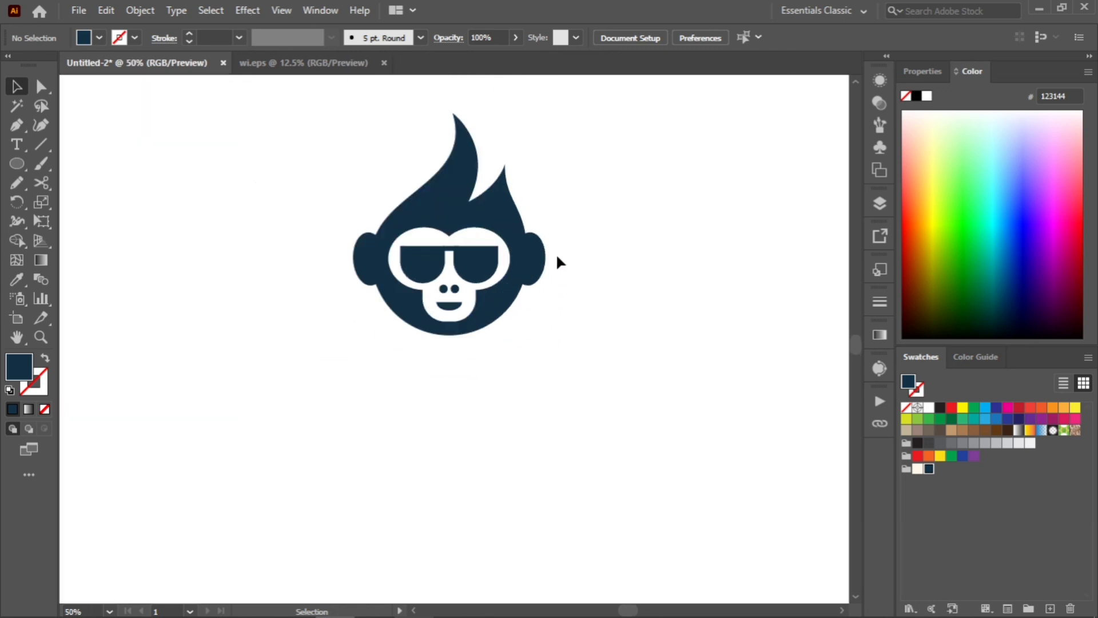
Select the entire logo and cut the white face area out with the Shape Builder tool
scroll(558, 261, "up", 1)
left_click_drag(557, 225, 307, 441)
scroll(480, 321, "up", 2)
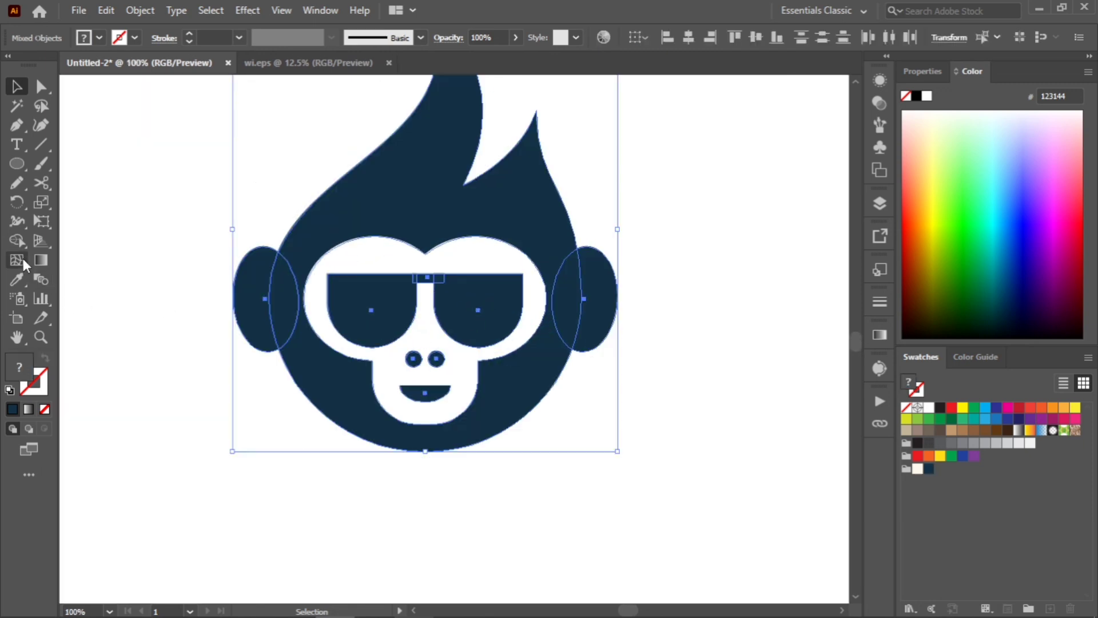
left_click(17, 241)
left_click(356, 264)
key("v")
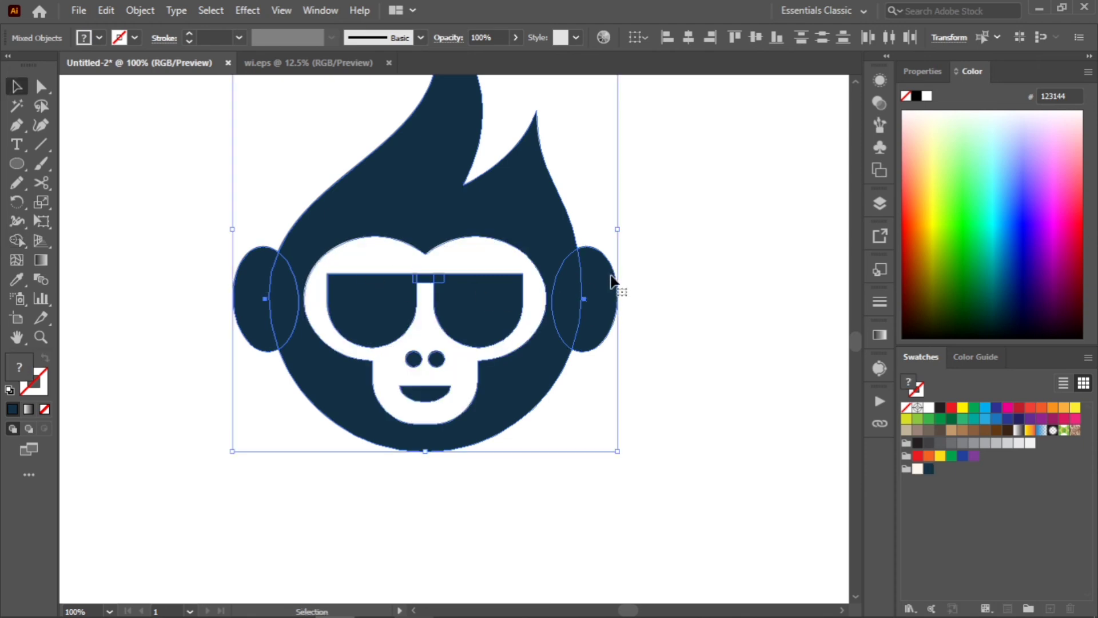
Unite all selected logo shapes into one solid navy artwork with the Pathfinder
left_click(922, 71)
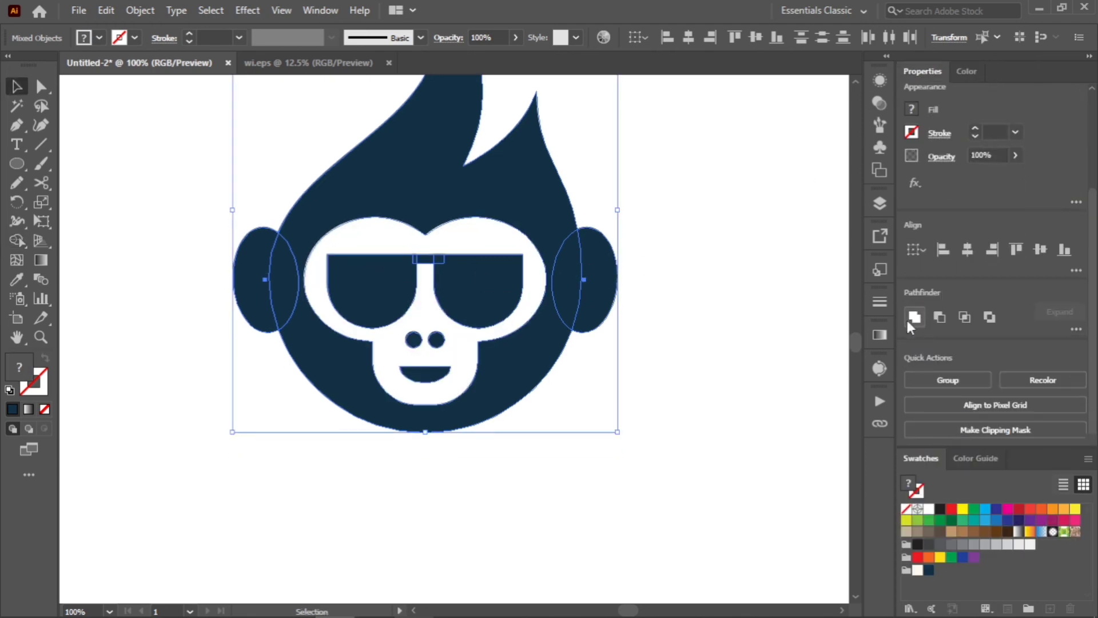
left_click(912, 324)
left_click(677, 307)
scroll(498, 346, "down", 2)
Enlarge the united logo proportionally in two passes to about 865 by 997 px
left_click(498, 346)
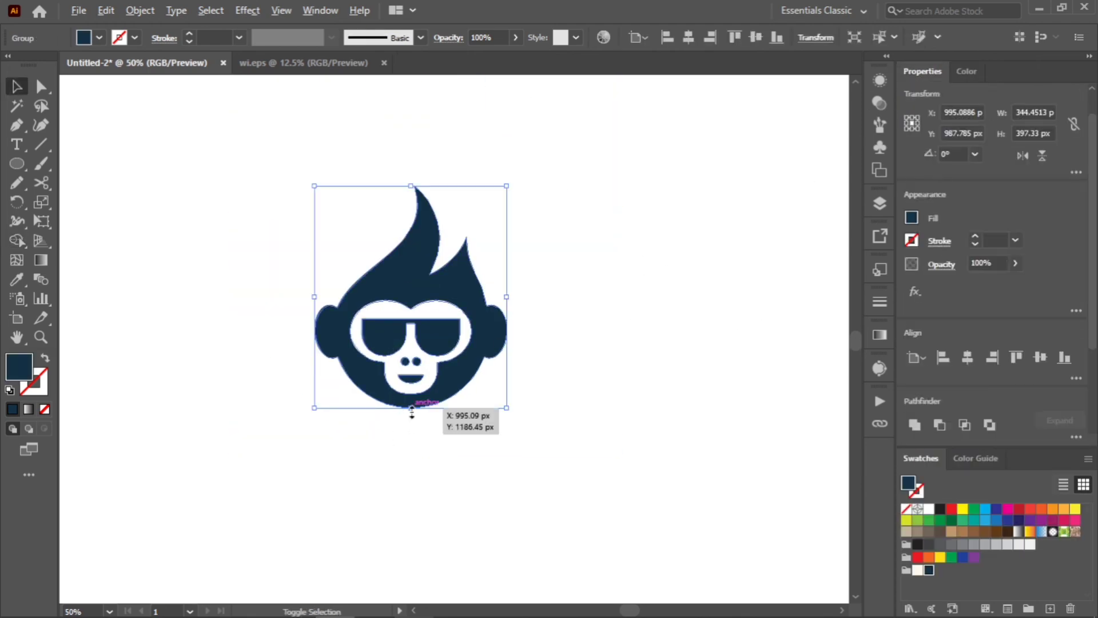
left_click_drag(412, 410, 412, 456)
left_click(487, 359)
scroll(513, 353, "down", 2)
left_click_drag(546, 306, 533, 273)
left_click_drag(543, 274, 413, 424)
left_click_drag(444, 380, 442, 436)
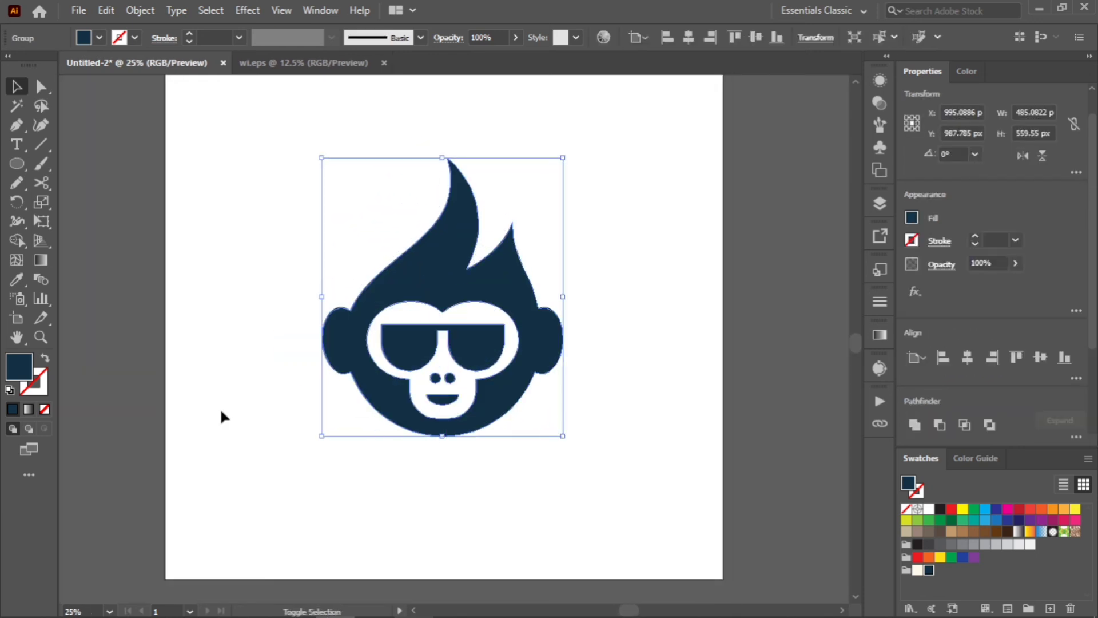
left_click(510, 412)
Center the logo horizontally and vertically on the artboard
scroll(542, 360, "down", 2)
scroll(496, 421, "up", 1)
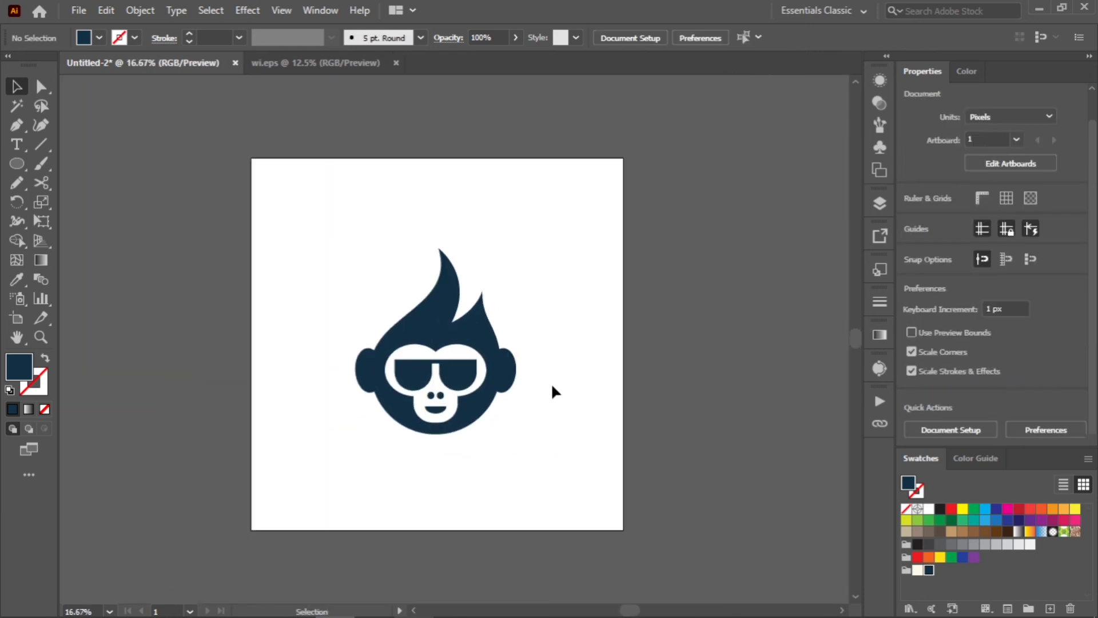
left_click_drag(556, 436, 485, 354)
left_click(688, 38)
left_click(755, 38)
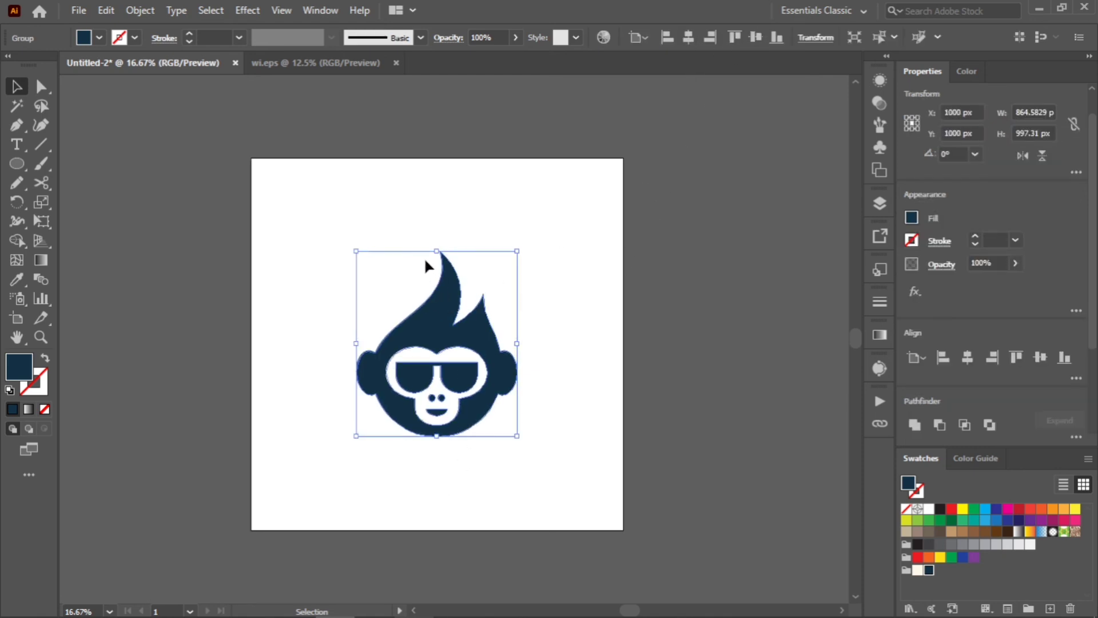
Enlarge the centered logo proportionally a little more around its center
left_click_drag(436, 252, 441, 229)
left_click(600, 309)
scroll(602, 314, "down", 1)
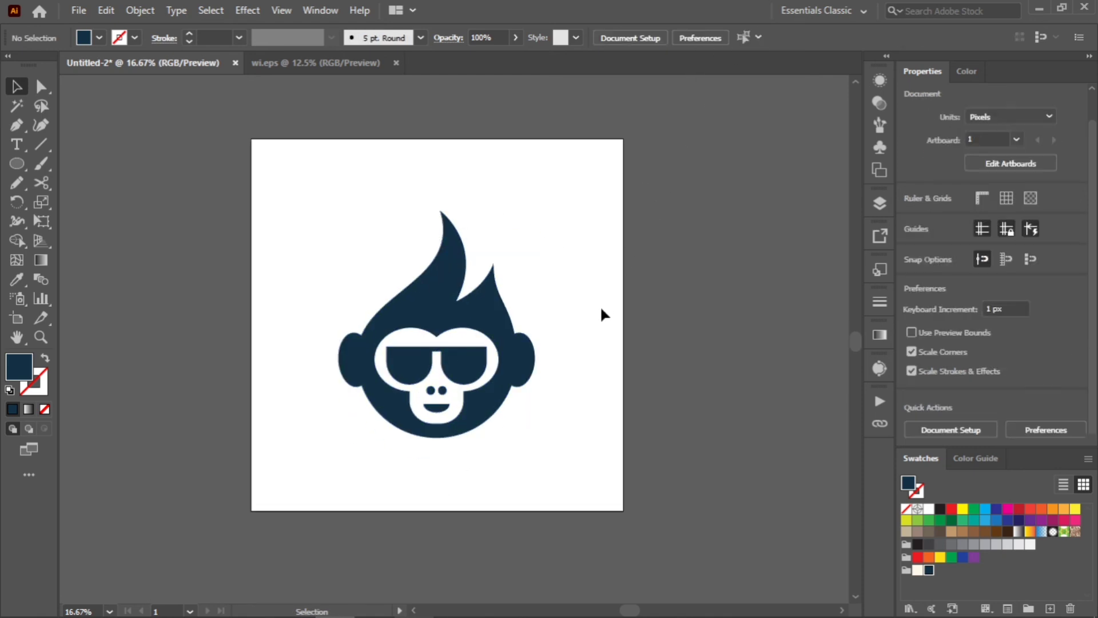